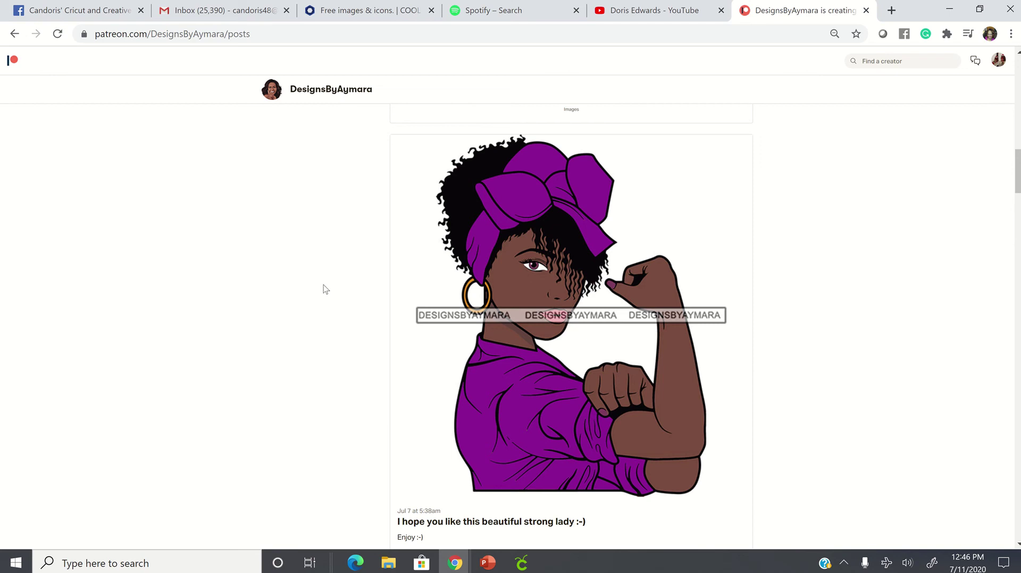
# Step: Browse the DesignsByAymara Patreon posts to examine the available design bundles and their zip attachments
pyautogui.scroll(15, 323, 297)
pyautogui.scroll(10, 324, 307)
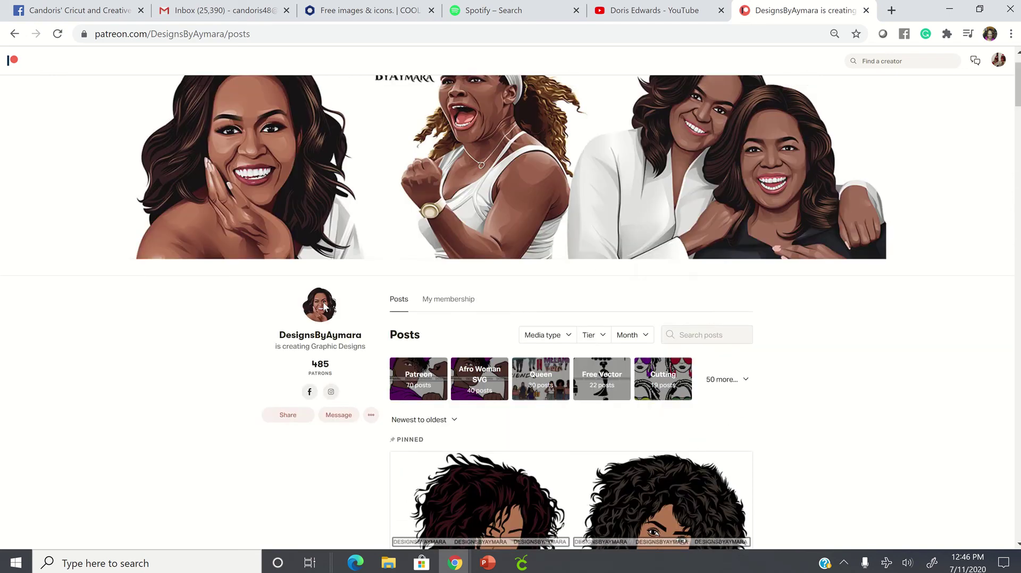
pyautogui.scroll(-20, 372, 285)
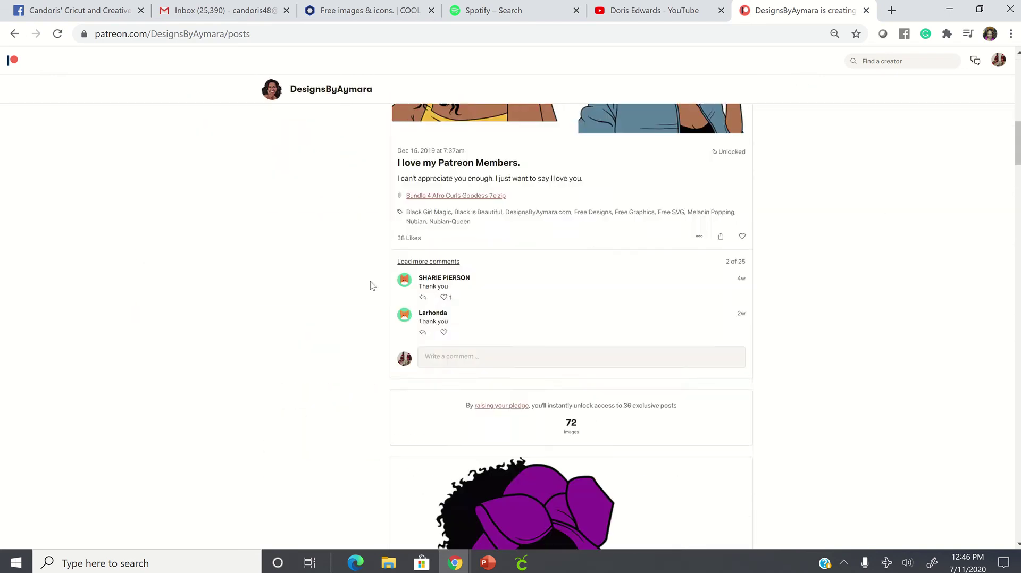
pyautogui.scroll(-10, 372, 286)
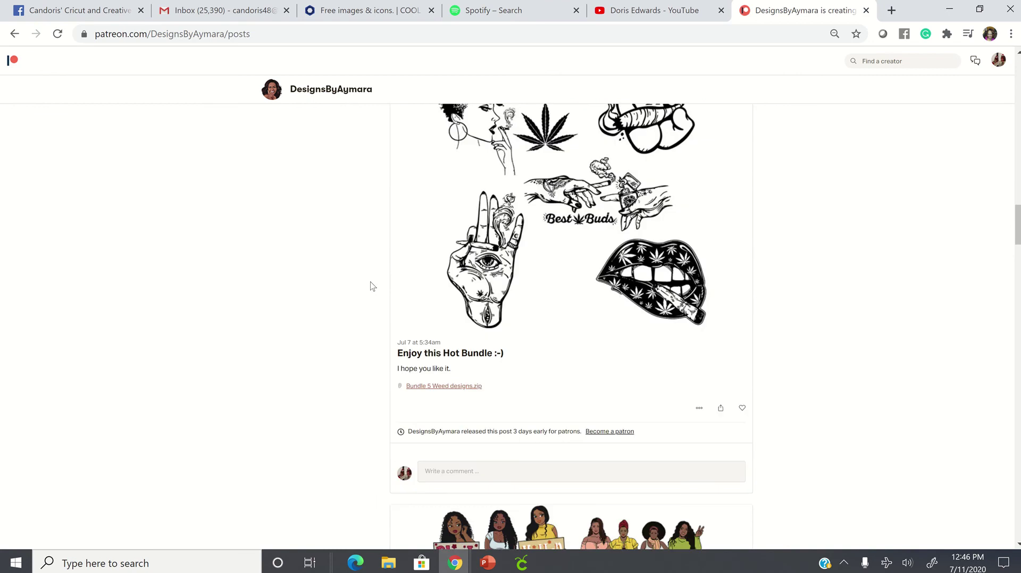
pyautogui.scroll(-6, 372, 286)
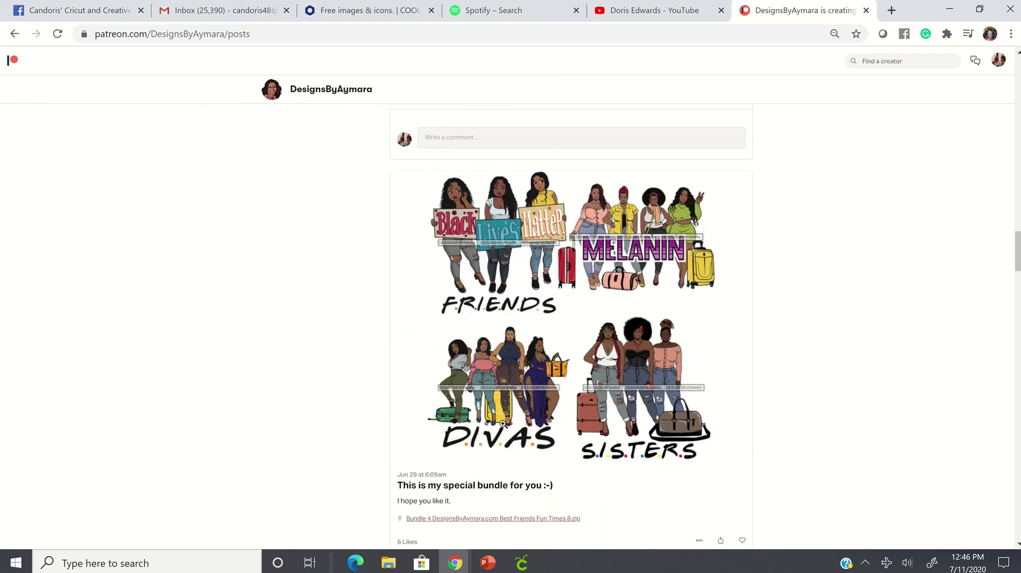
pyautogui.scroll(-4, 504, 411)
pyautogui.scroll(-17, 504, 410)
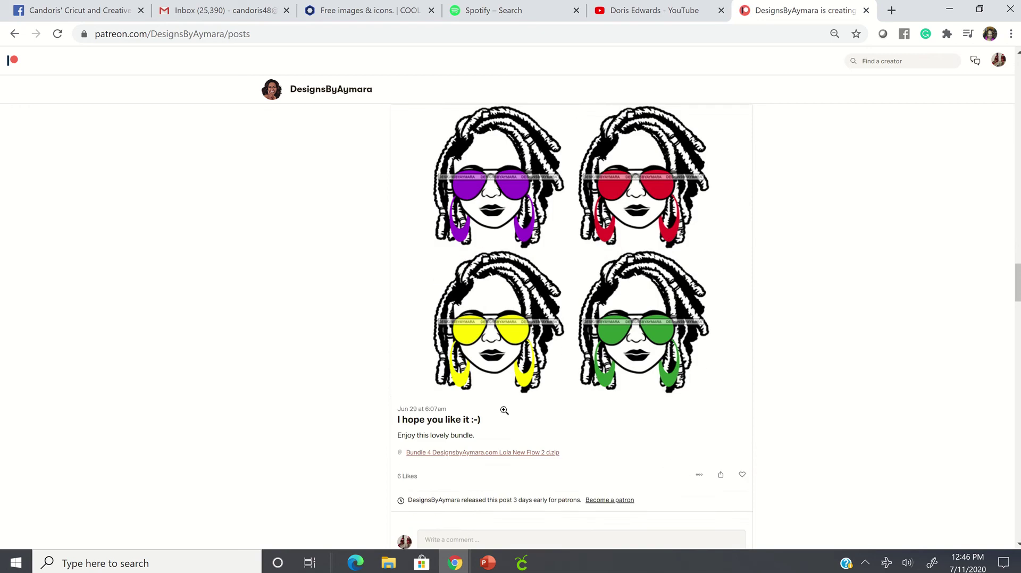
pyautogui.scroll(-15, 503, 410)
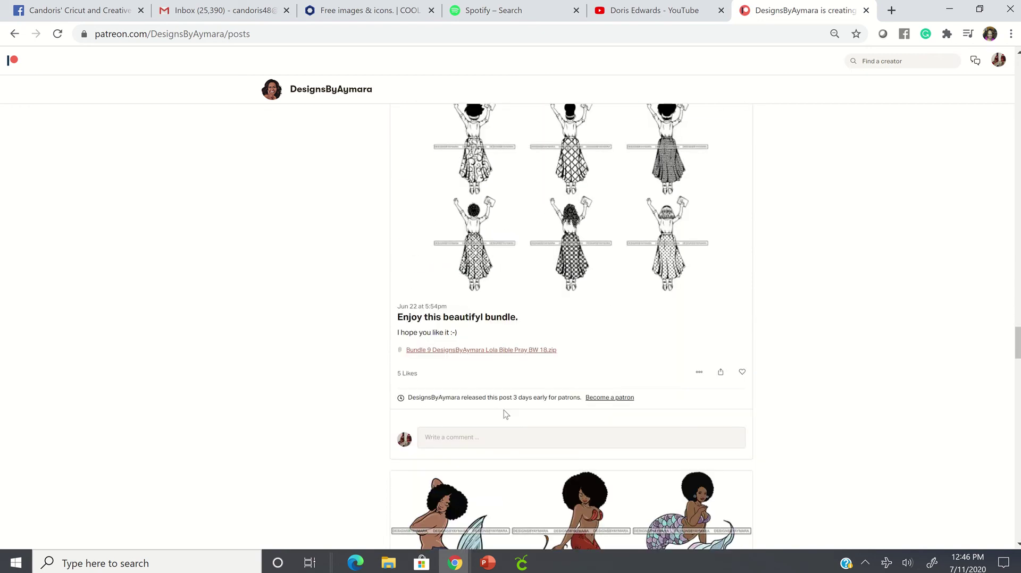
pyautogui.scroll(-15, 503, 414)
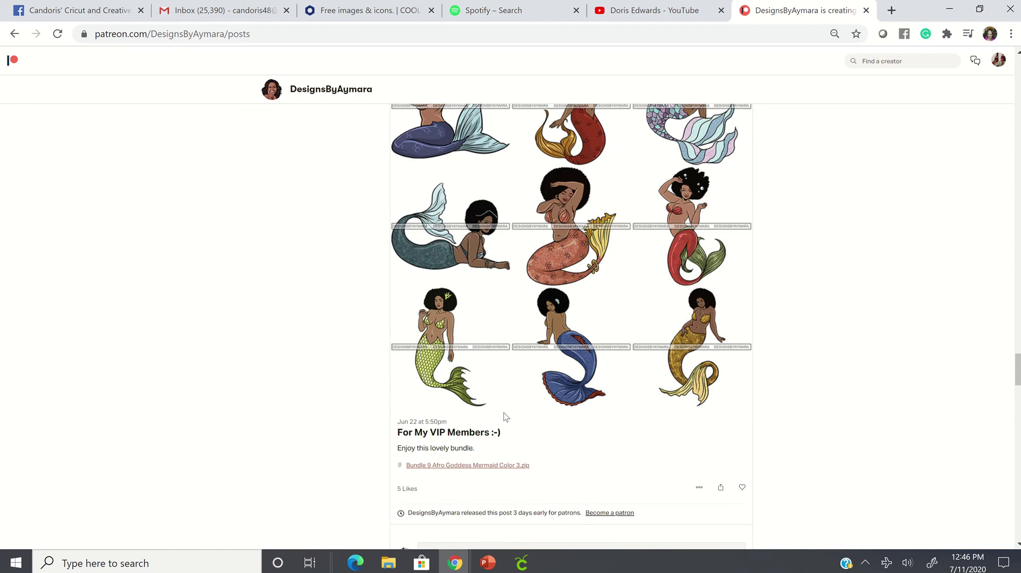
pyautogui.scroll(-15, 504, 414)
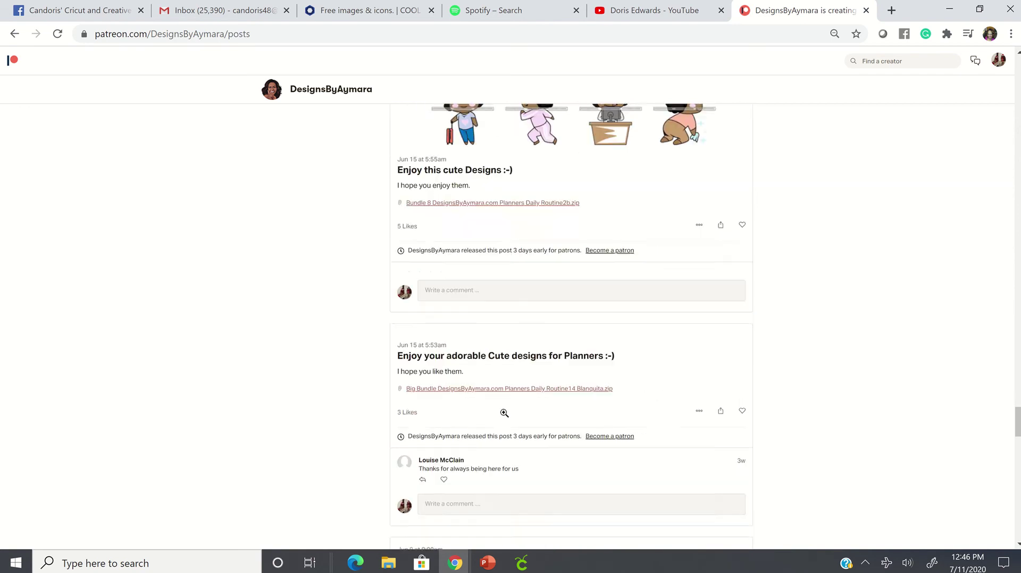
pyautogui.scroll(-10, 503, 413)
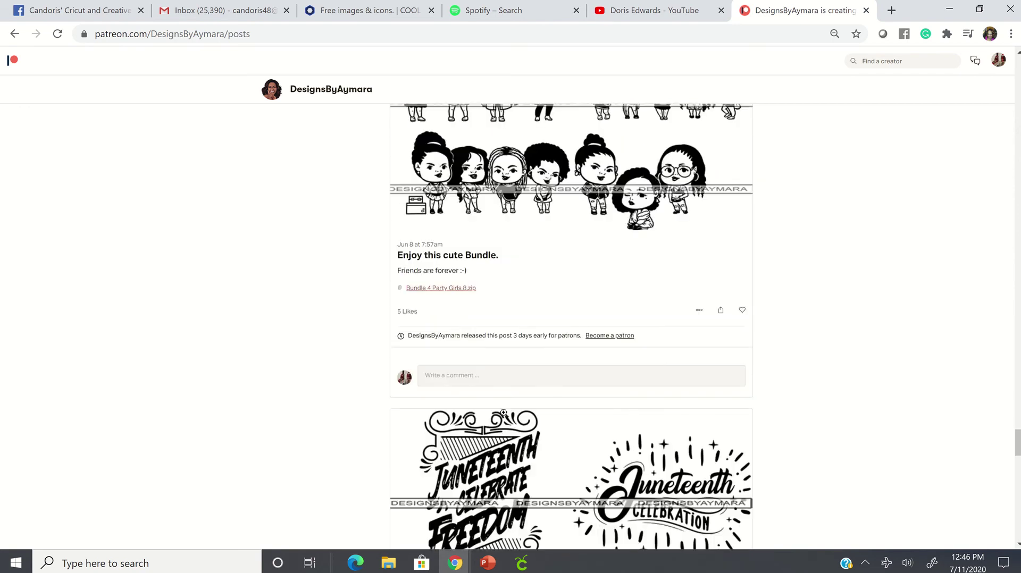
pyautogui.scroll(20, 503, 412)
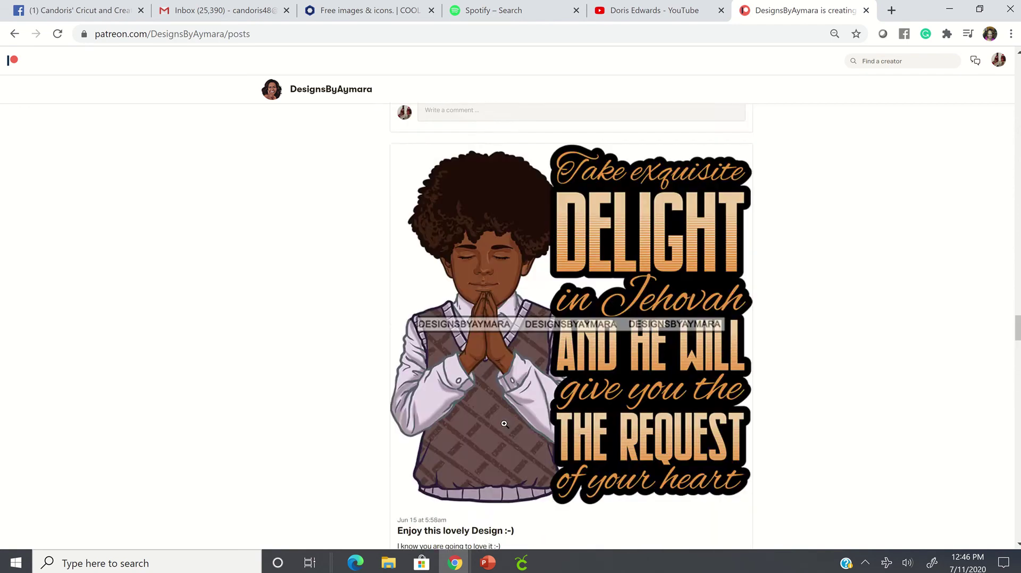
pyautogui.scroll(20, 504, 425)
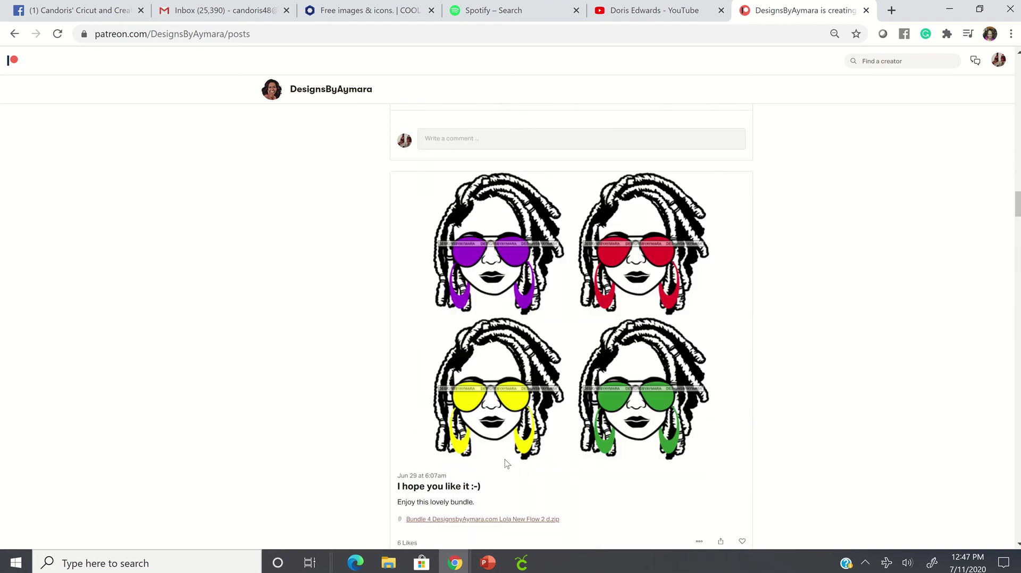
pyautogui.scroll(20, 505, 471)
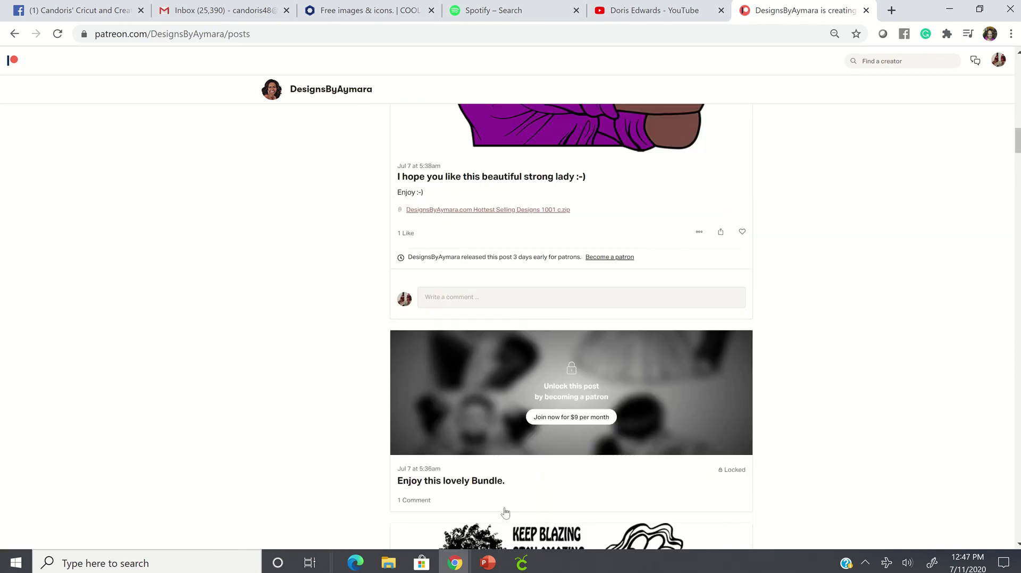
# Step: Download "DesignsByAymara.com Hottest Selling Designs 1001 c.zip" from the strong lady post and open the archive in a maximized window
pyautogui.scroll(1, 534, 470)
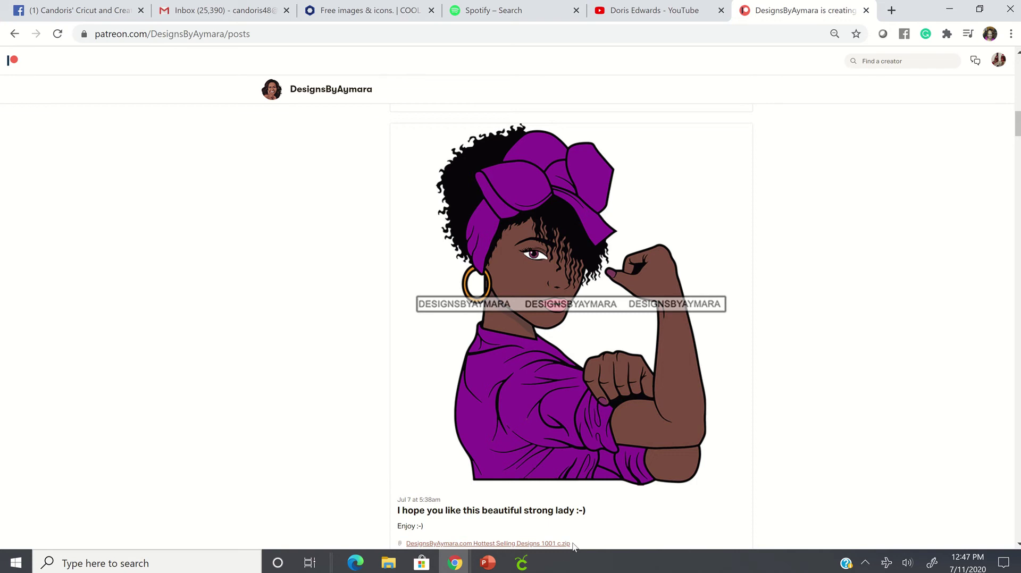
pyautogui.scroll(-1, 582, 361)
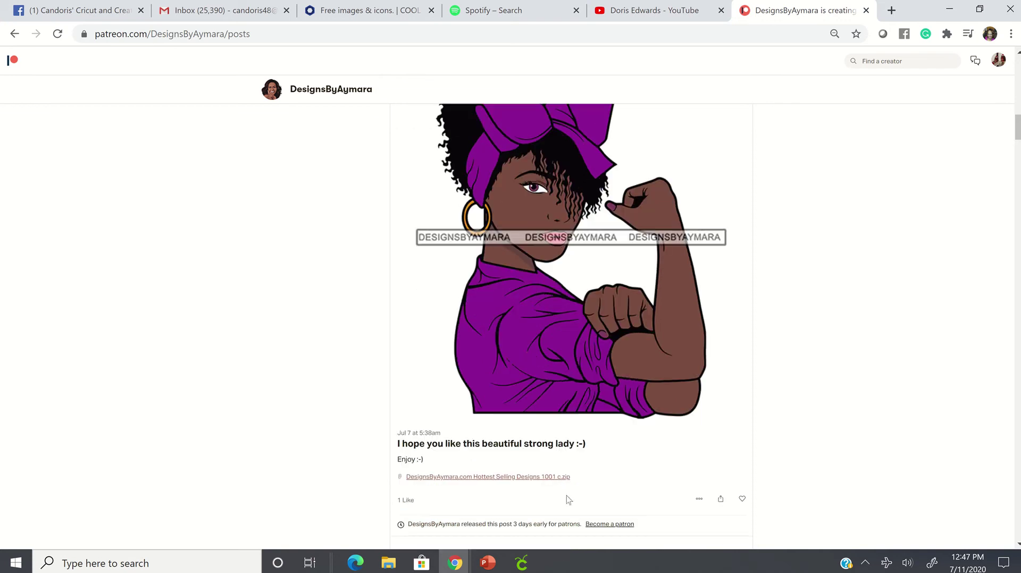
pyautogui.click(533, 478)
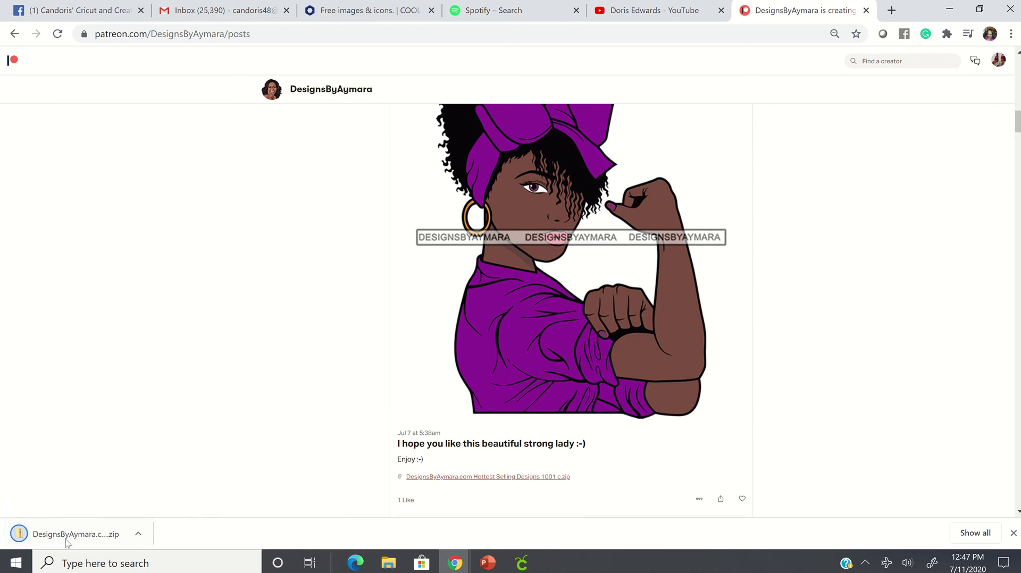
pyautogui.click(101, 535)
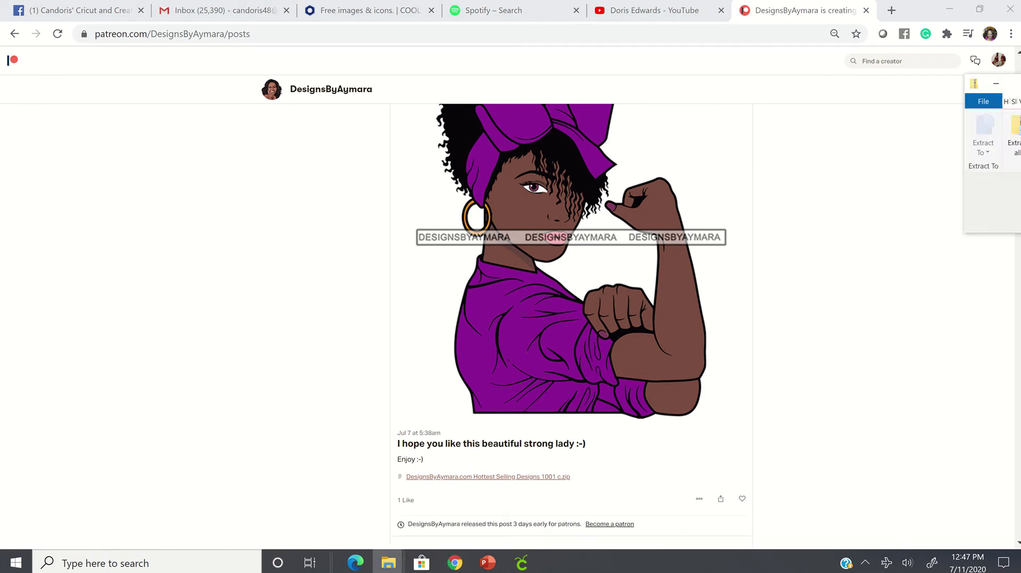
pyautogui.moveTo(1, 371); pyautogui.dragTo(500, 318)
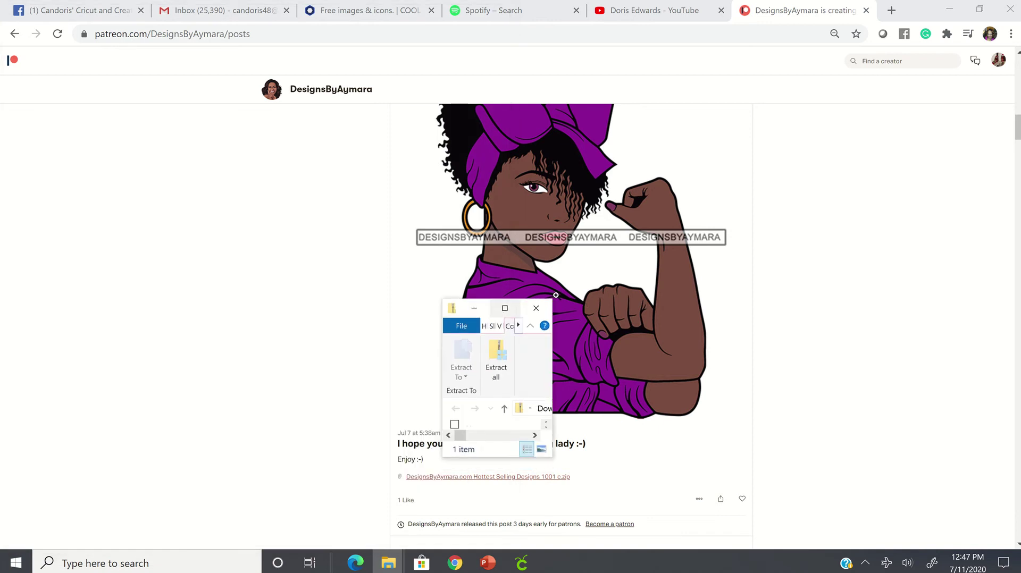
pyautogui.click(506, 307)
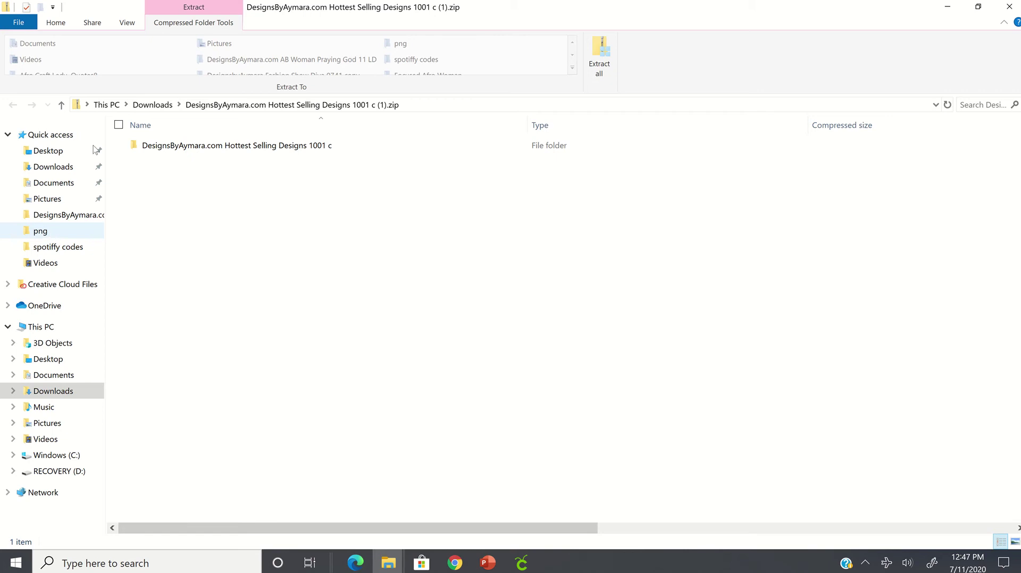
# Step: Extract the whole Hottest Selling Designs 1001 c archive into the png folder inside SVG Files\png
pyautogui.hotkey('ctrl', 'a')
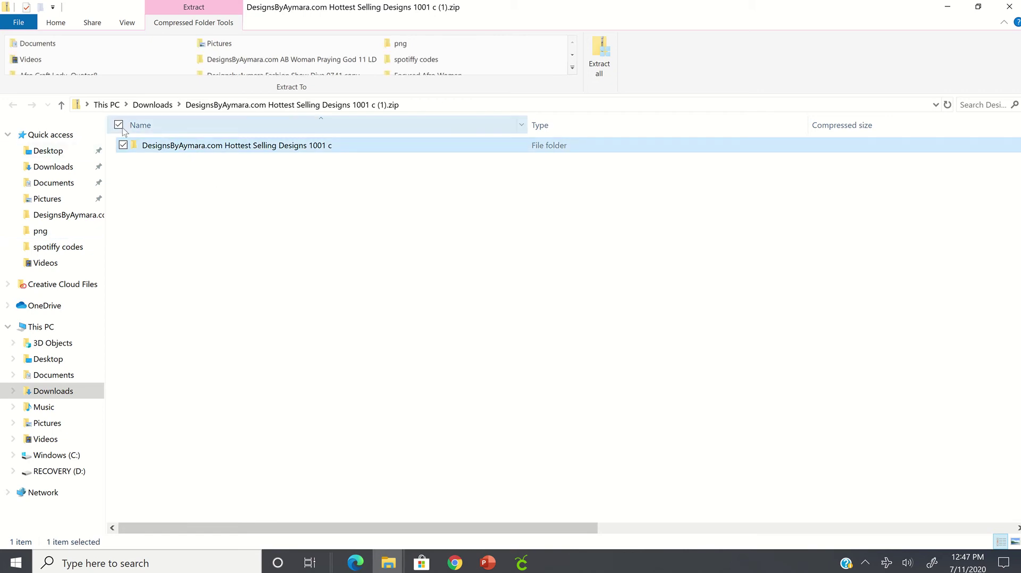
pyautogui.click(123, 145)
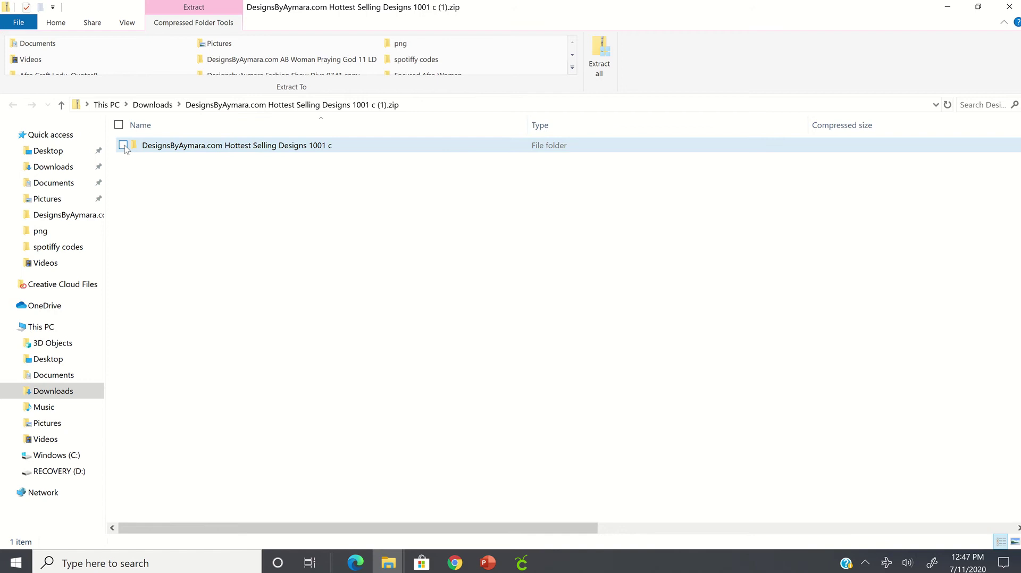
pyautogui.click(123, 145)
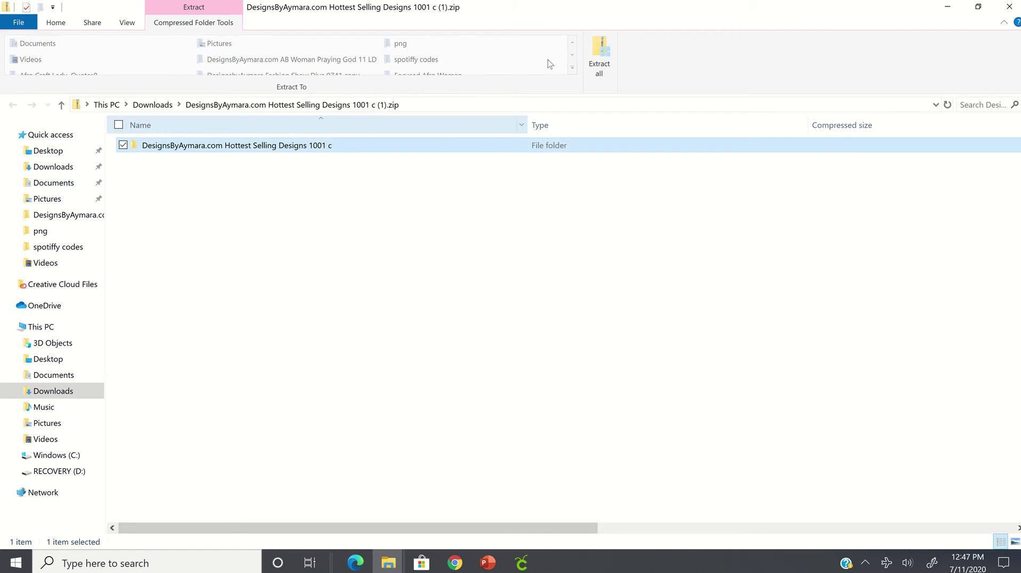
pyautogui.click(601, 59)
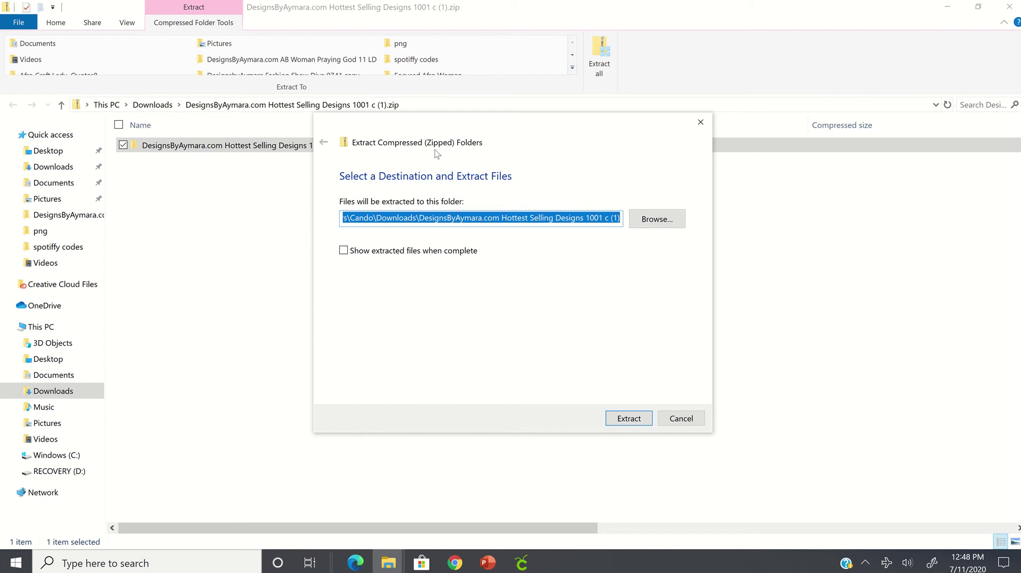
pyautogui.click(659, 219)
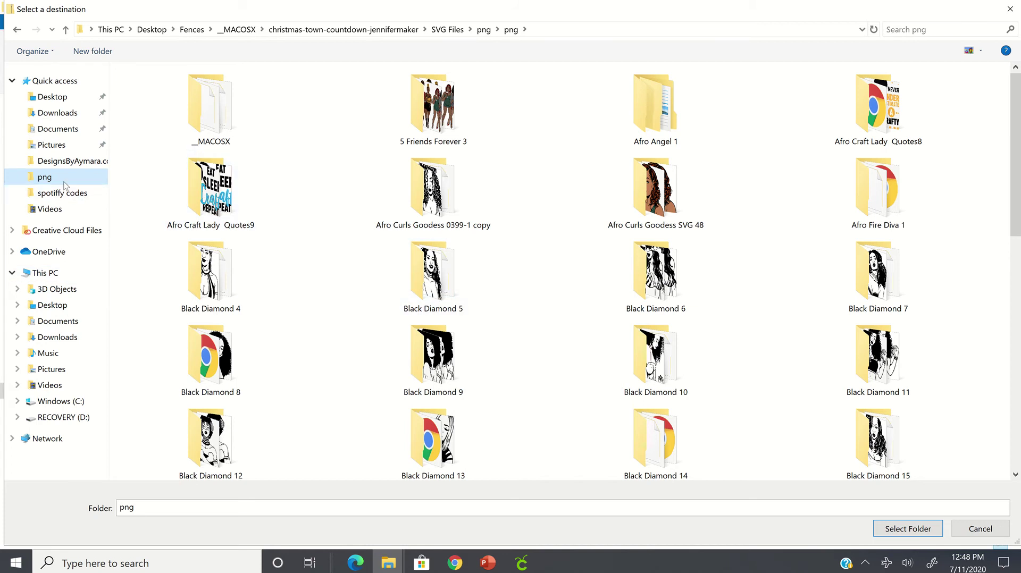
pyautogui.click(908, 528)
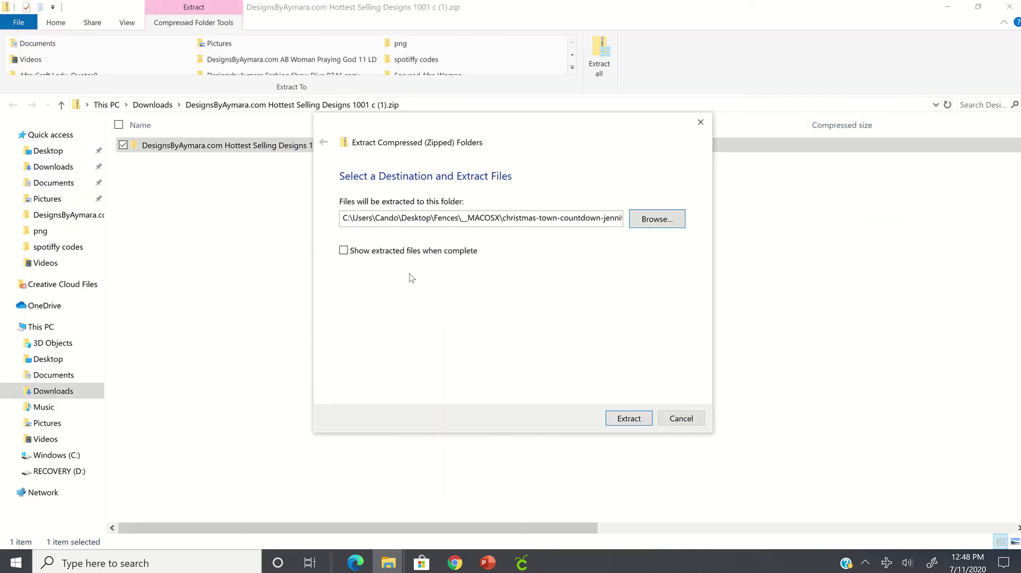
pyautogui.click(628, 419)
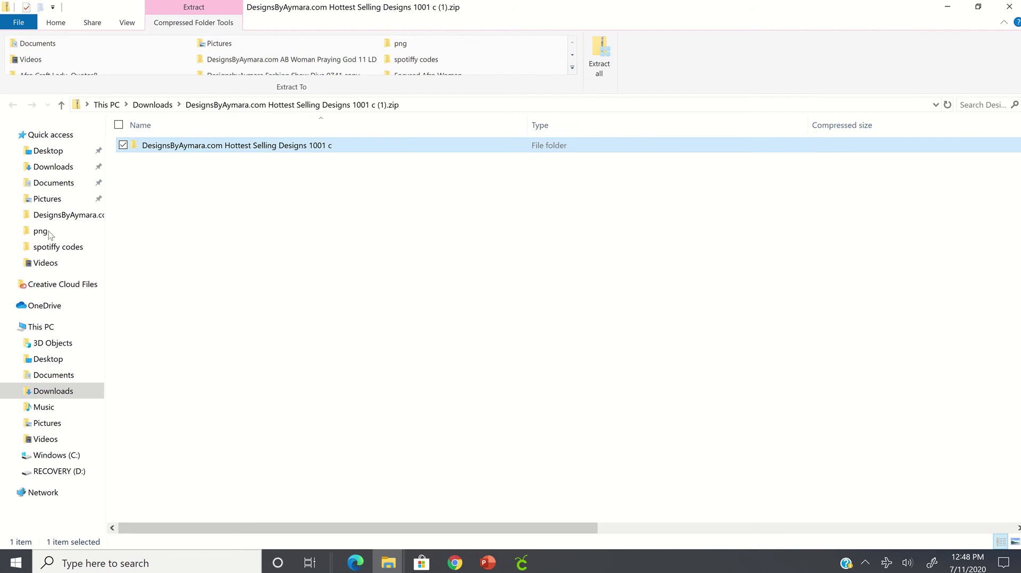
# Step: Open the png folder and search it for "hottest" to find the extracted design files
pyautogui.click(96, 225)
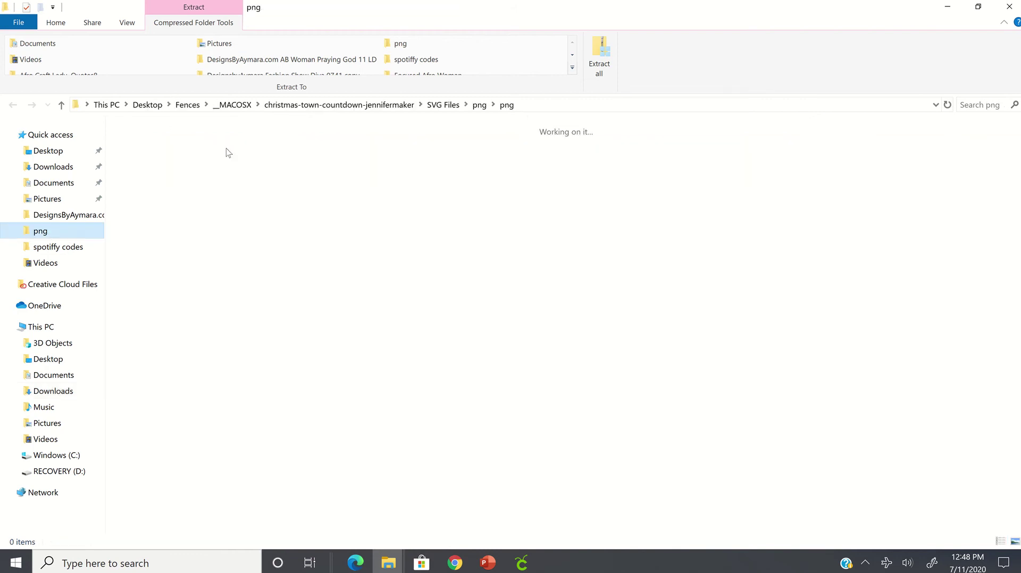
pyautogui.click(997, 106)
pyautogui.write('ho')
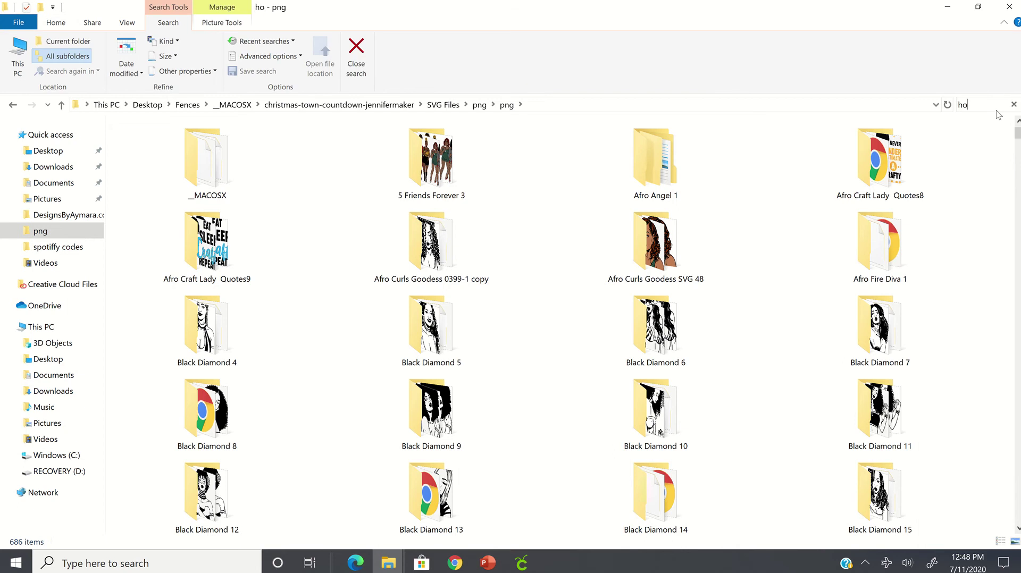
pyautogui.write('ttest')
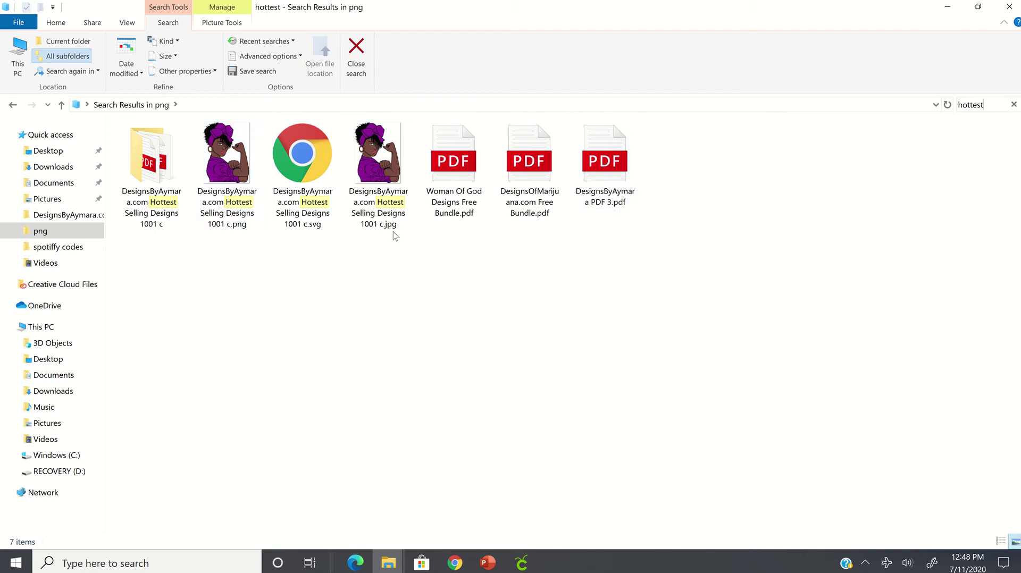
pyautogui.moveTo(395, 233)
# Step: Switch to the Patreon page in Chrome, download "Bundle 4 DesignsbyAymara.com Lola New Flow 2 d.zip" and open the archive in a maximized window
pyautogui.click(461, 564)
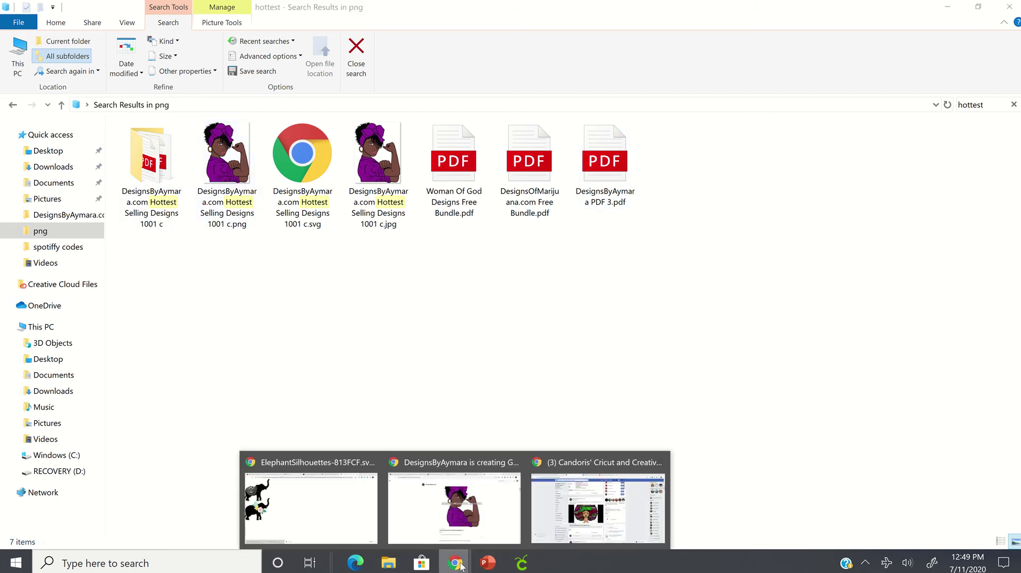
pyautogui.click(479, 502)
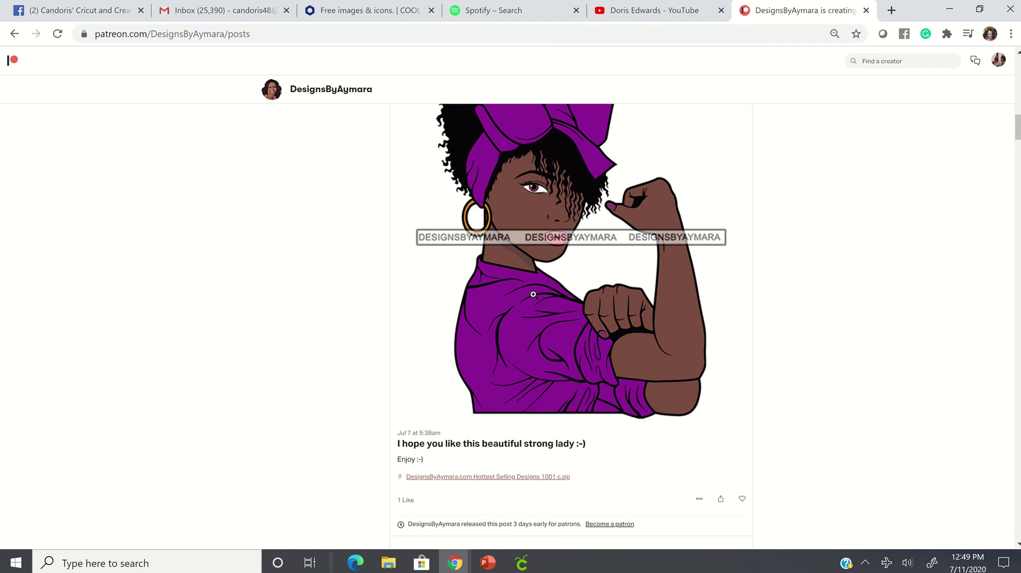
pyautogui.scroll(-13, 533, 294)
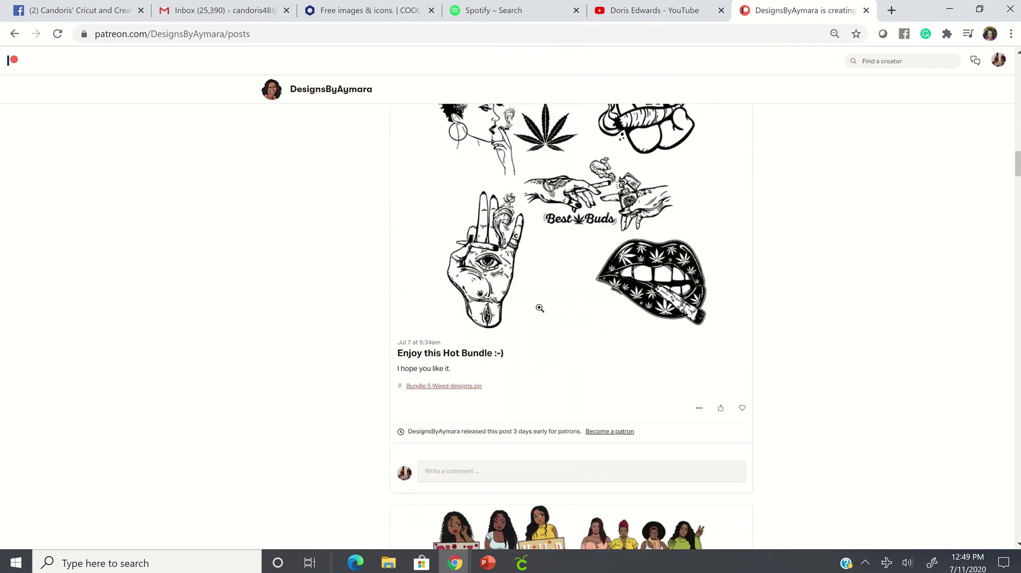
pyautogui.scroll(-15, 539, 309)
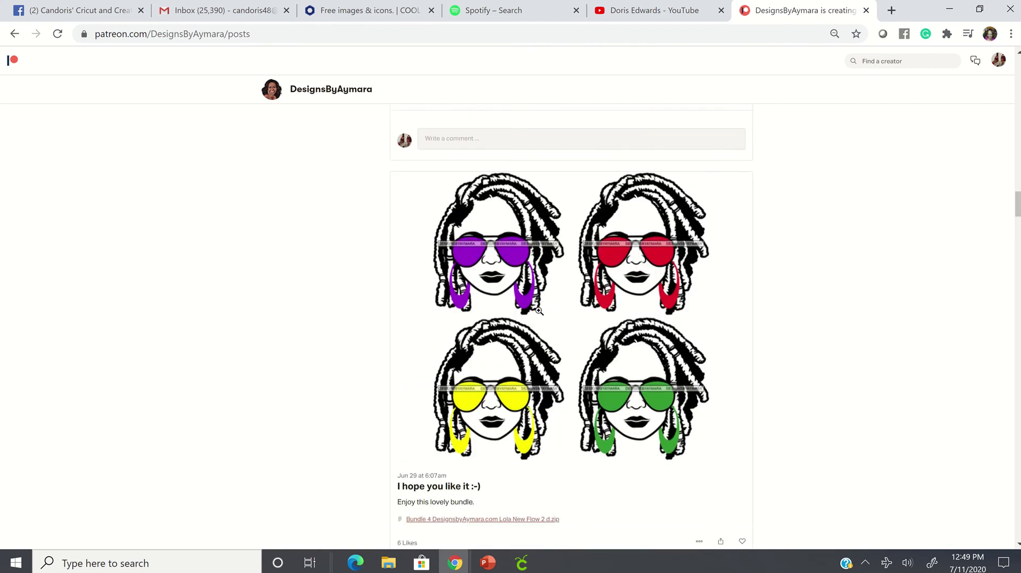
pyautogui.scroll(-2, 427, 509)
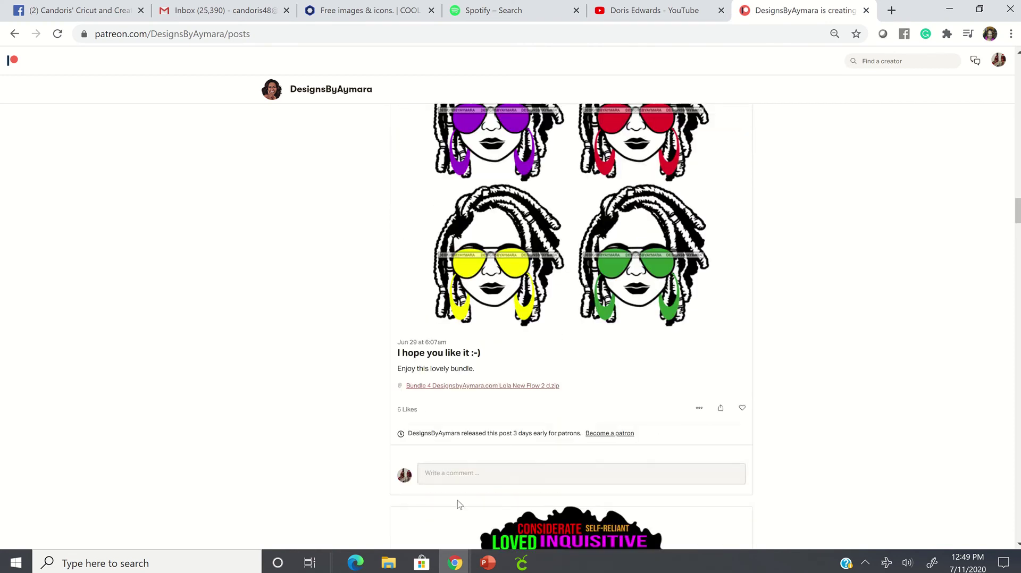
pyautogui.click(536, 387)
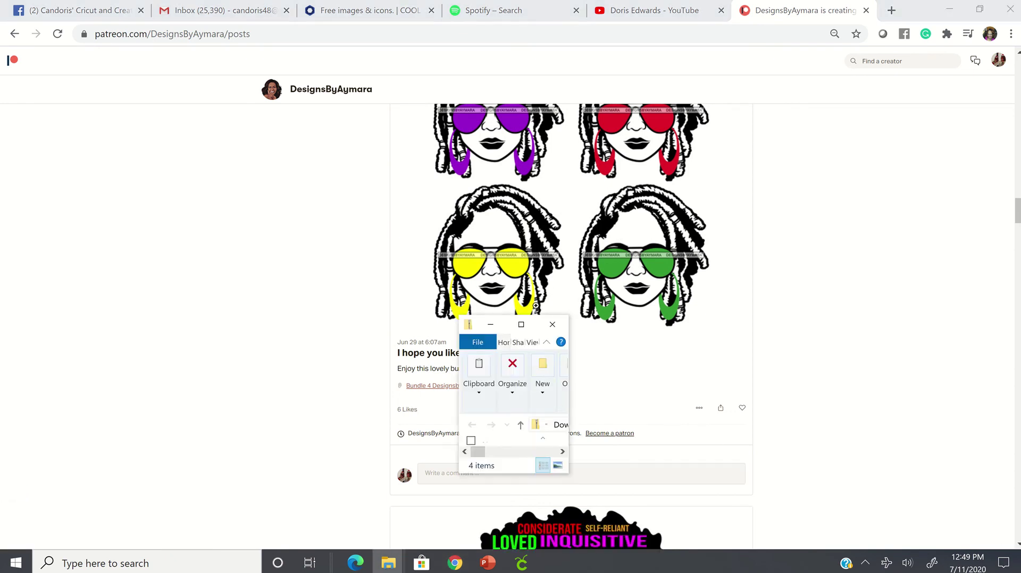
pyautogui.click(521, 324)
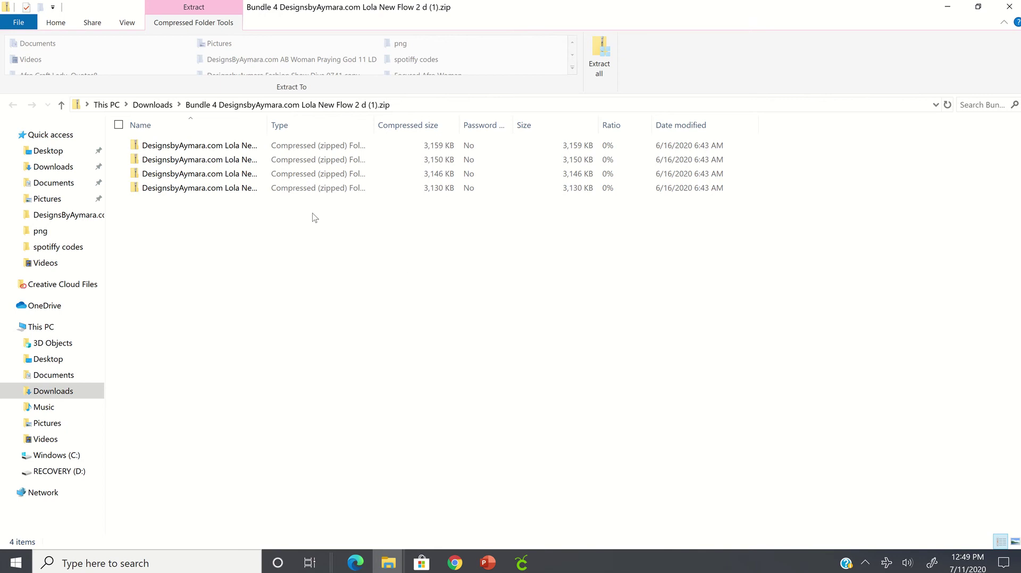
# Step: Open the DesignsbyAymara.com Lola New Flow 2 a folder inside the bundle archive and view its JPG design, closing the windows at the end
pyautogui.click(294, 152)
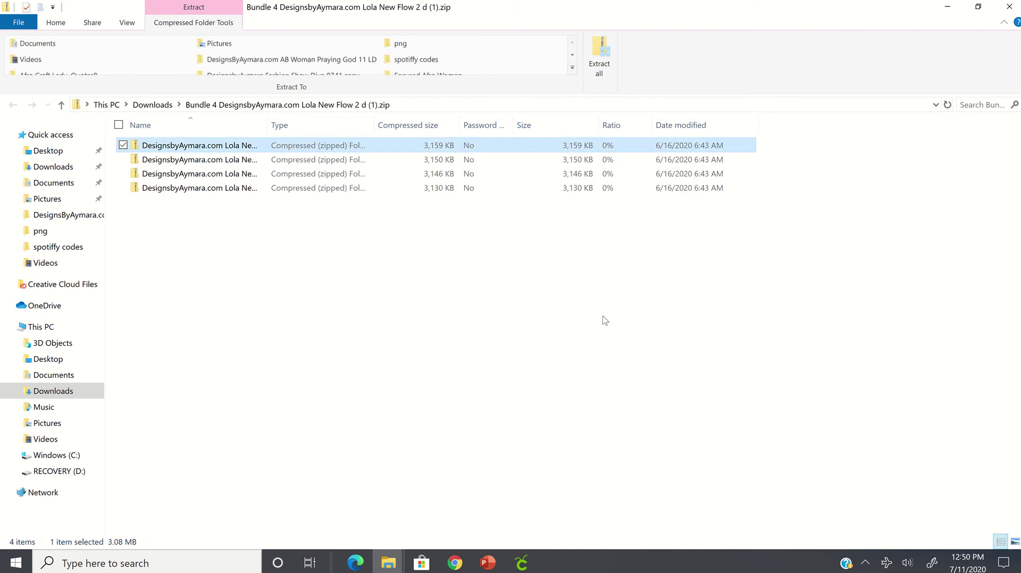
pyautogui.press('Return')
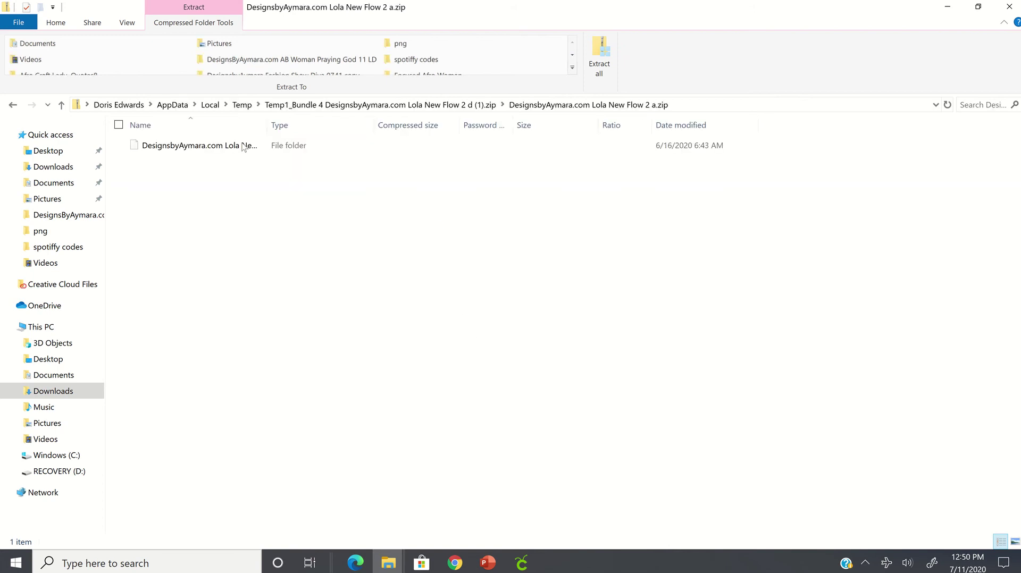
pyautogui.click(243, 152)
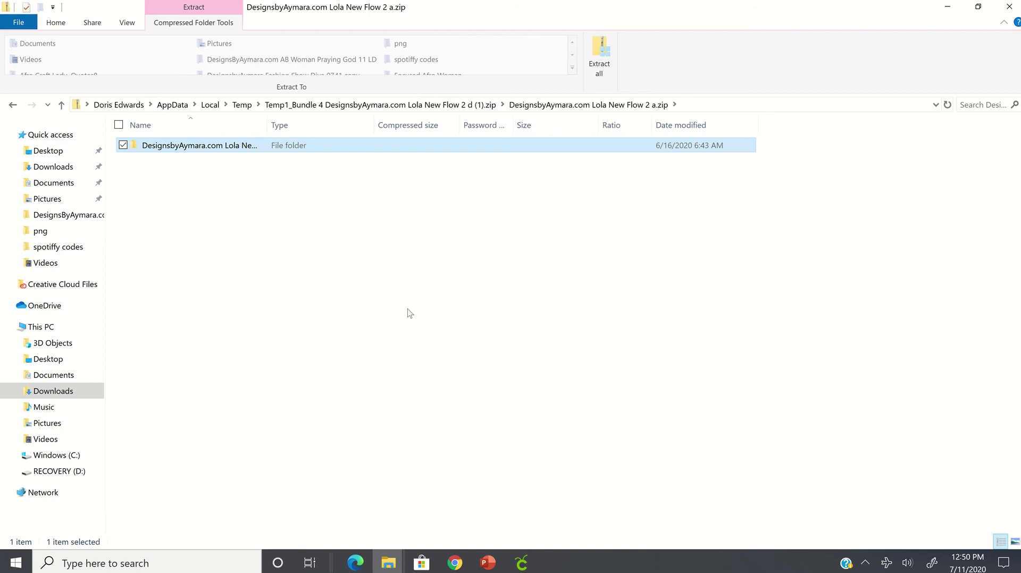
pyautogui.press('Return')
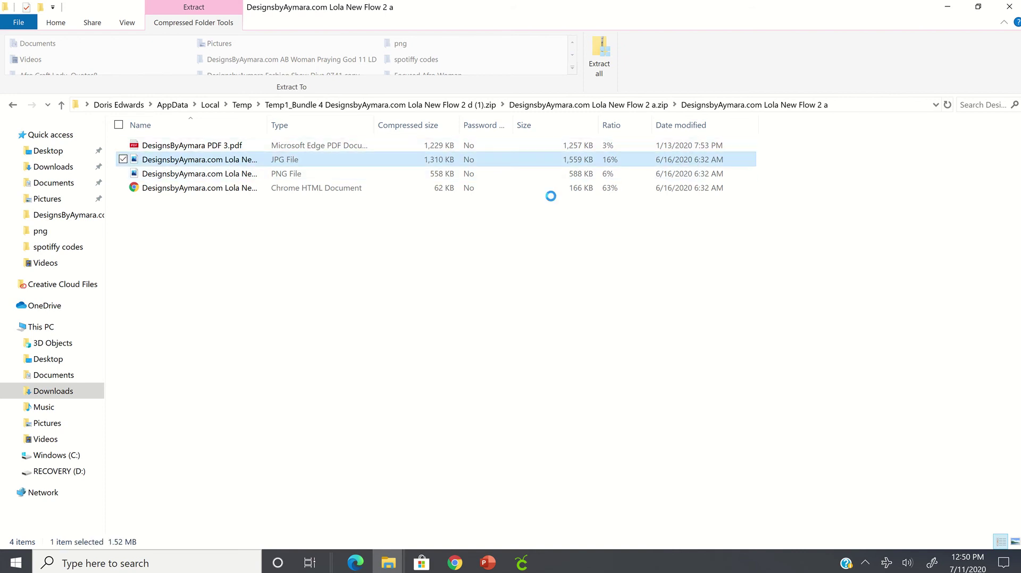
pyautogui.doubleClick(295, 163)
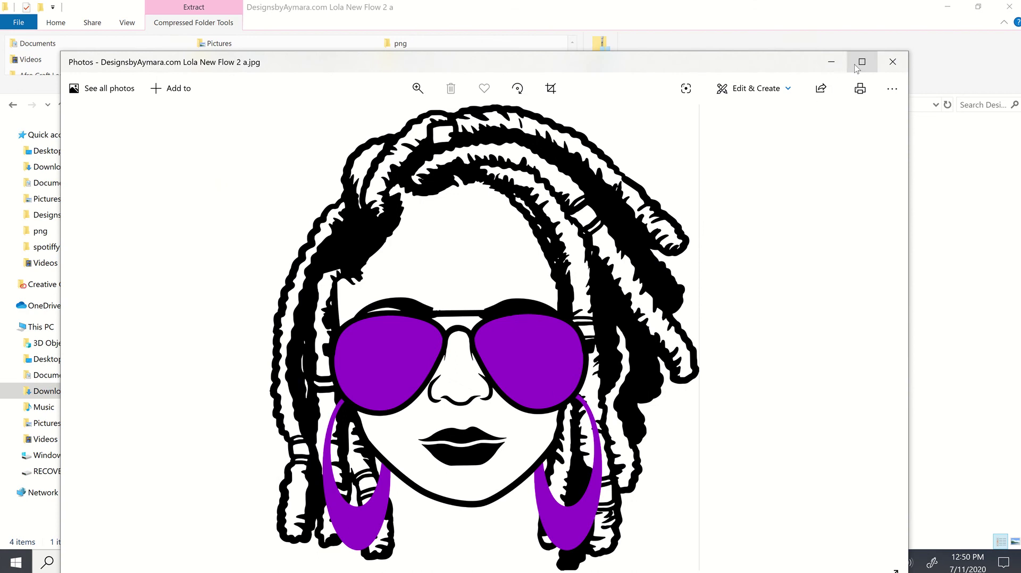
pyautogui.click(856, 68)
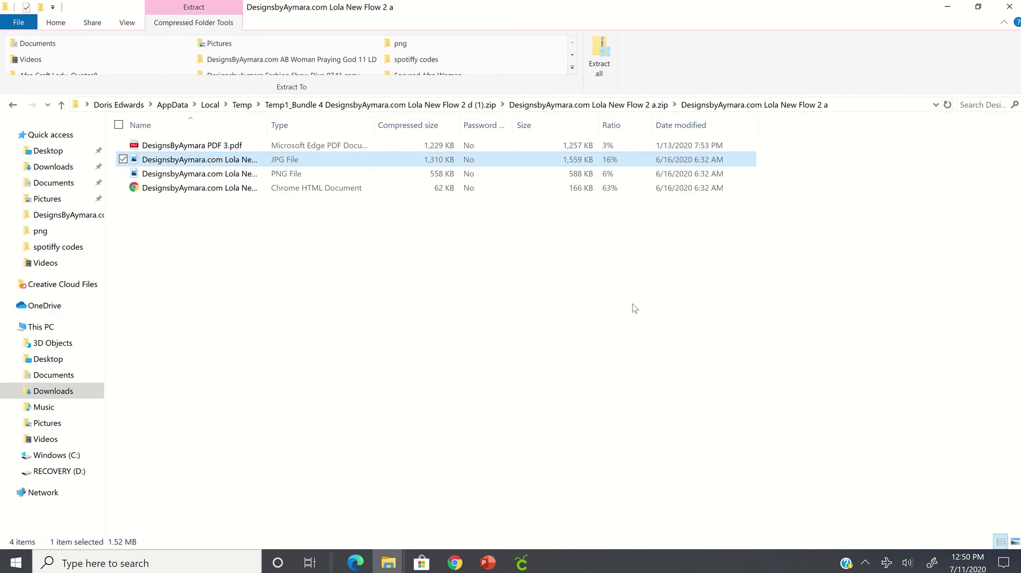
pyautogui.click(1009, 6)
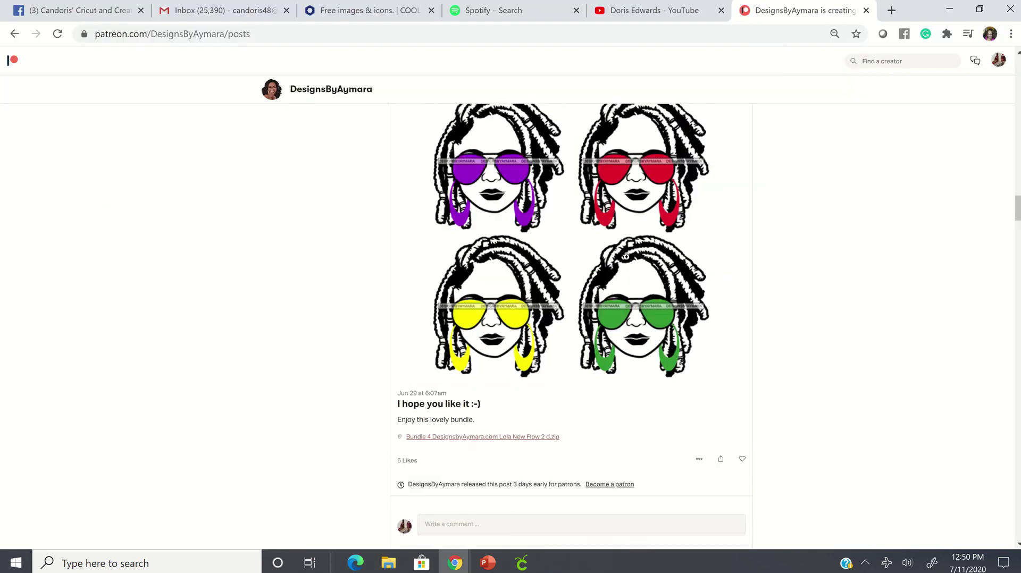
# Step: Browse the DesignsByAymara posts below the Lola New Flow bundle and examine the Afro Goddess Mermaid bundle post
pyautogui.scroll(3, 633, 273)
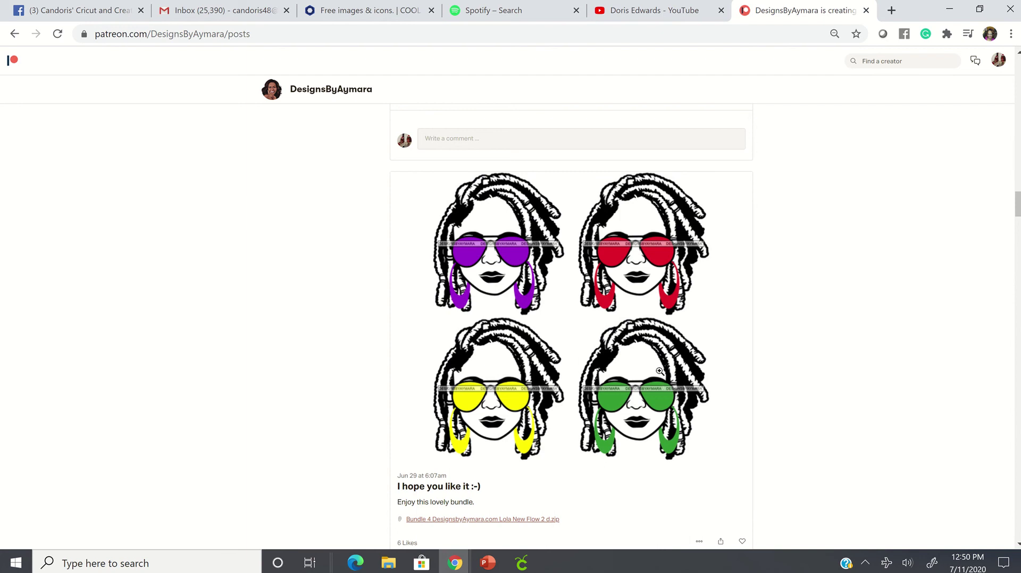
pyautogui.scroll(-10, 661, 372)
pyautogui.scroll(-20, 659, 355)
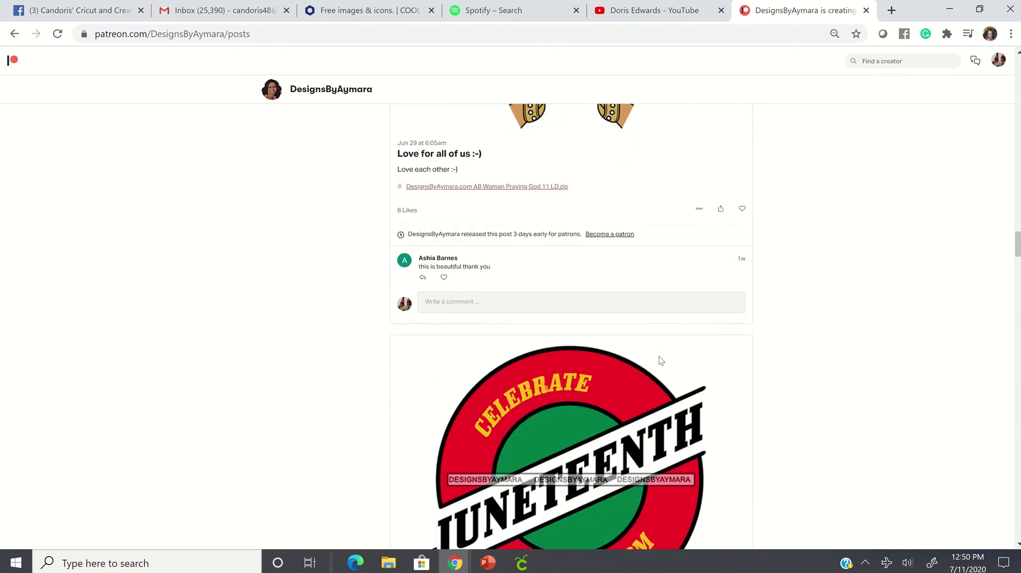
pyautogui.scroll(-20, 659, 359)
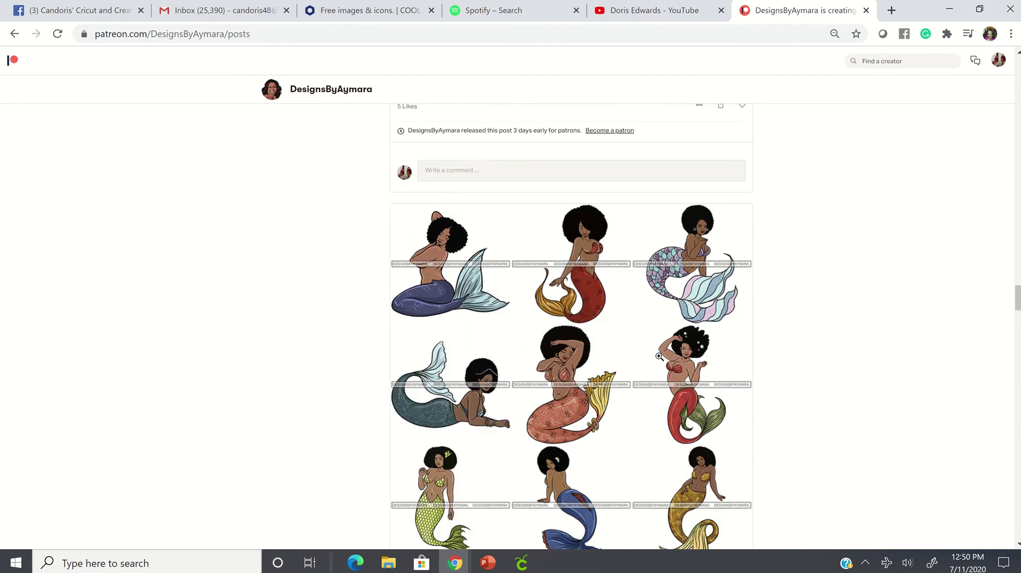
pyautogui.scroll(-8, 659, 356)
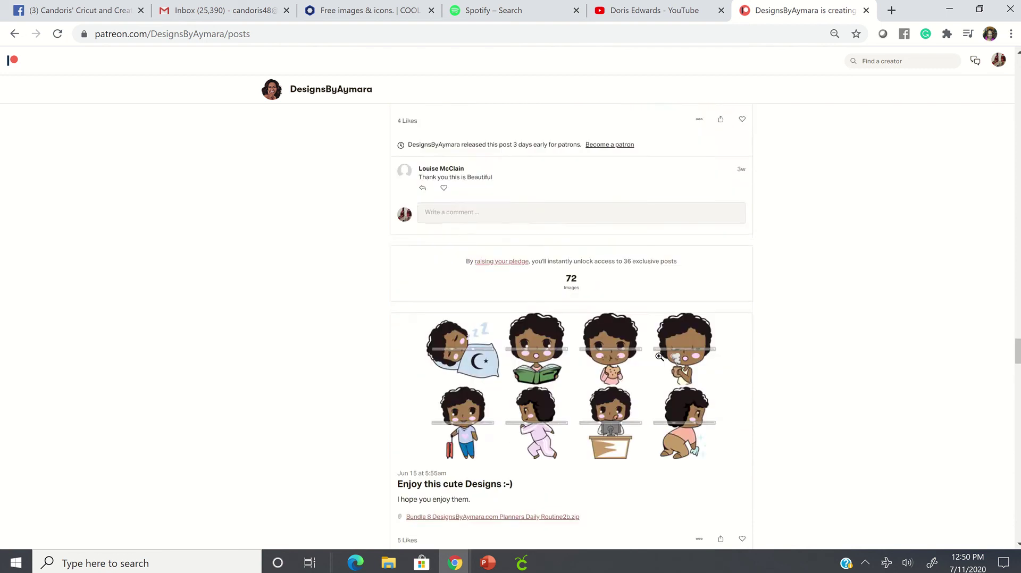
pyautogui.scroll(18, 649, 319)
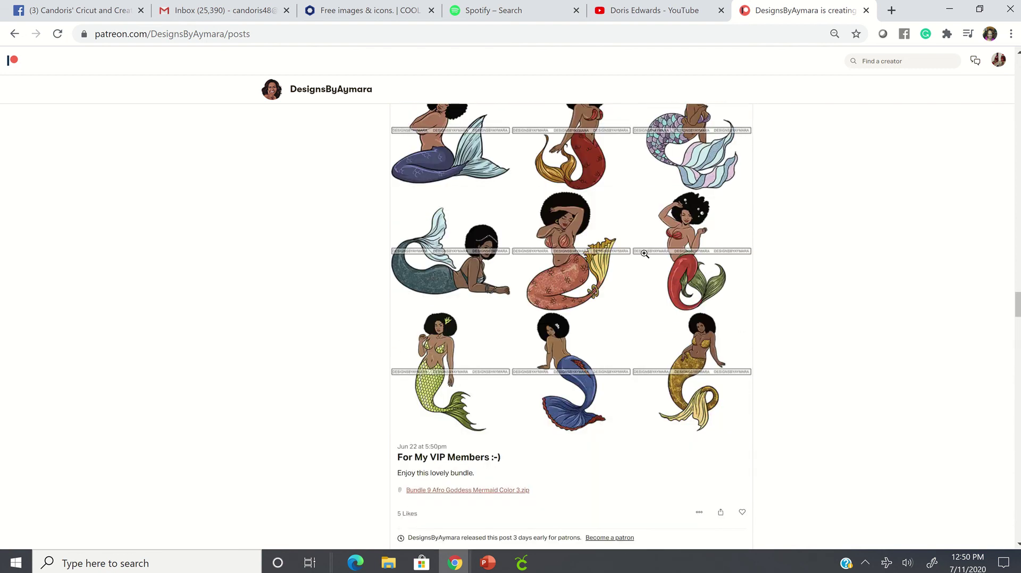
pyautogui.scroll(4, 556, 181)
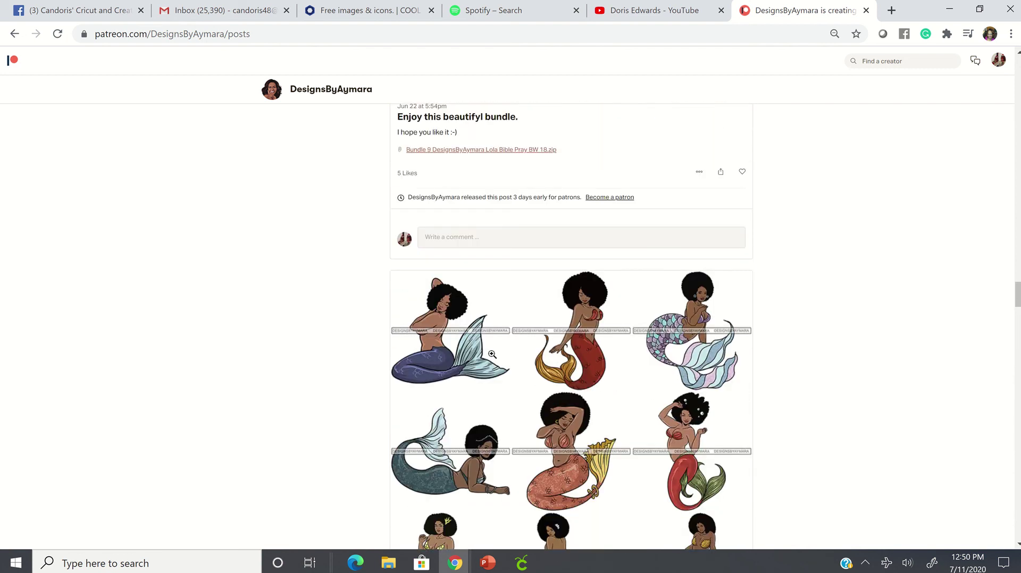
pyautogui.scroll(-4, 504, 364)
pyautogui.scroll(4, 503, 364)
pyautogui.scroll(-4, 502, 366)
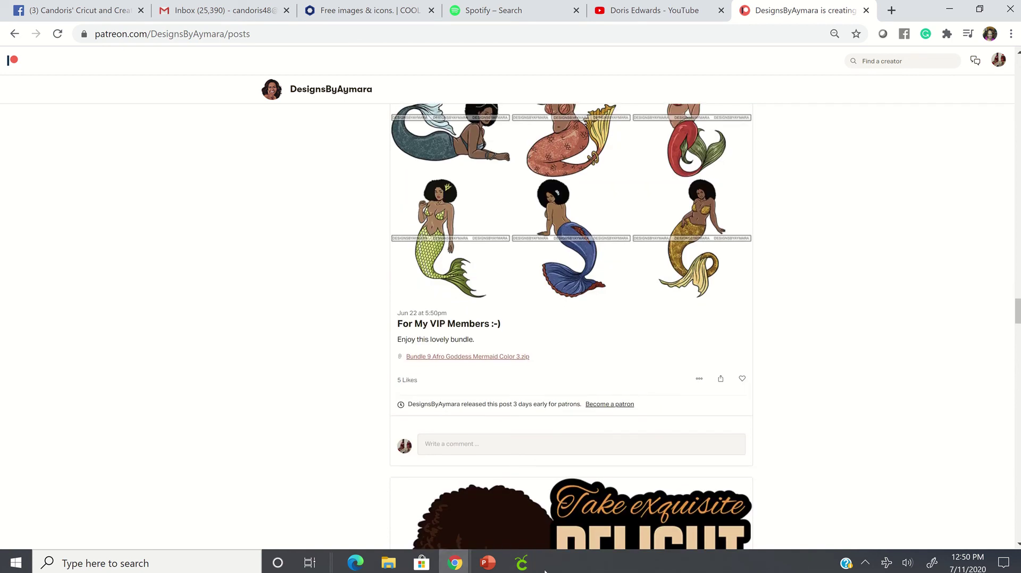
# Step: Switch to Cricut Design Space and delete the image of the two women from the canvas
pyautogui.click(522, 563)
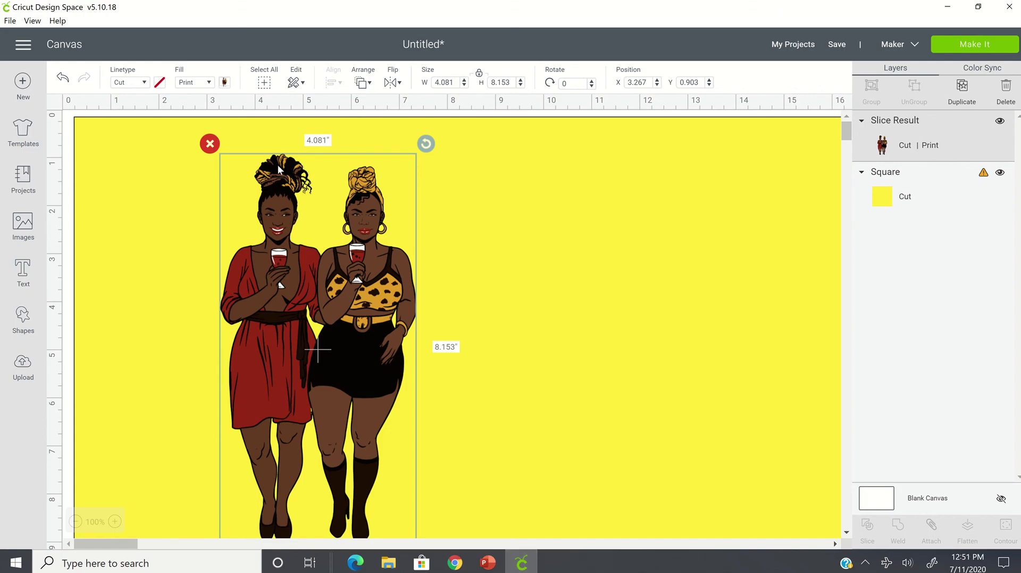
pyautogui.click(210, 144)
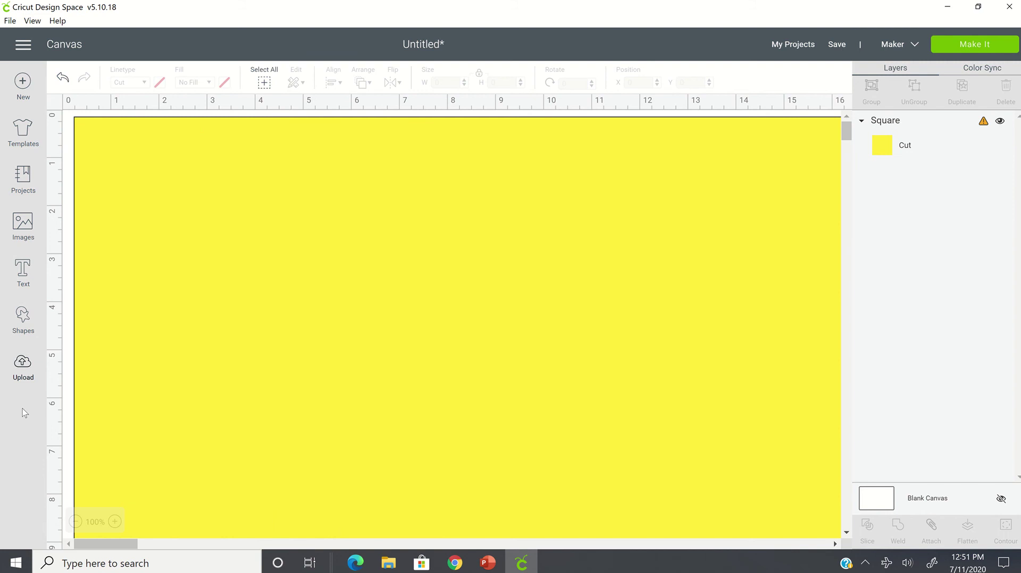
# Step: Search the png folder for "hottest" and upload "DesignsByAymara.com Hottest Selling Designs 1001 c.svg" as an image, keeping its suggested name
pyautogui.click(23, 366)
pyautogui.click(312, 271)
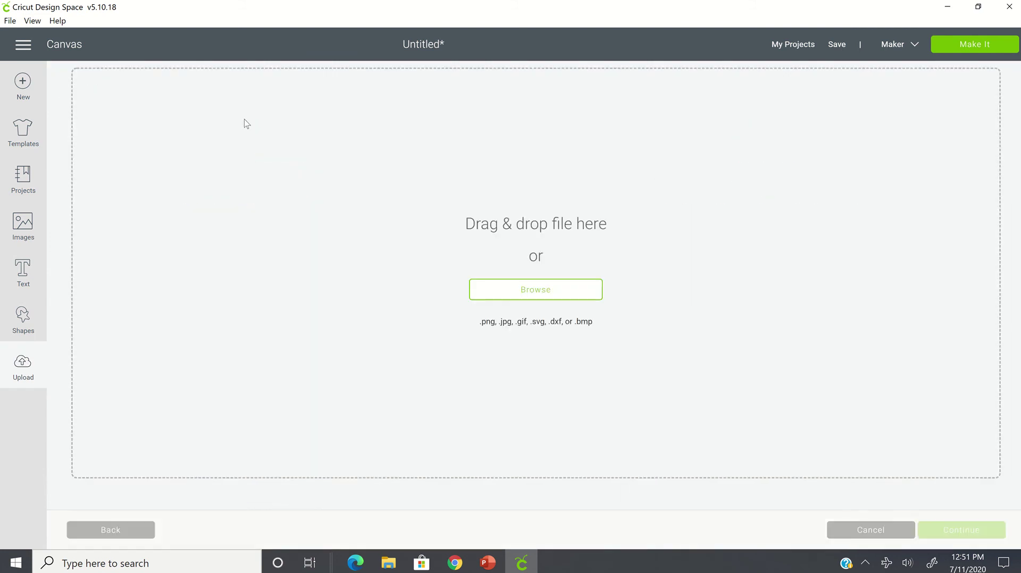
pyautogui.click(601, 297)
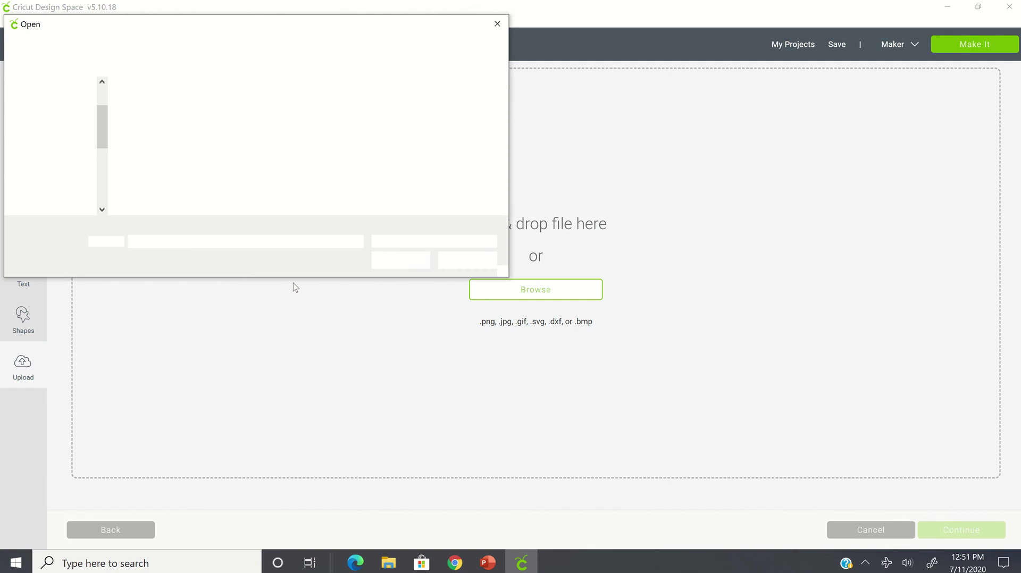
pyautogui.click(69, 106)
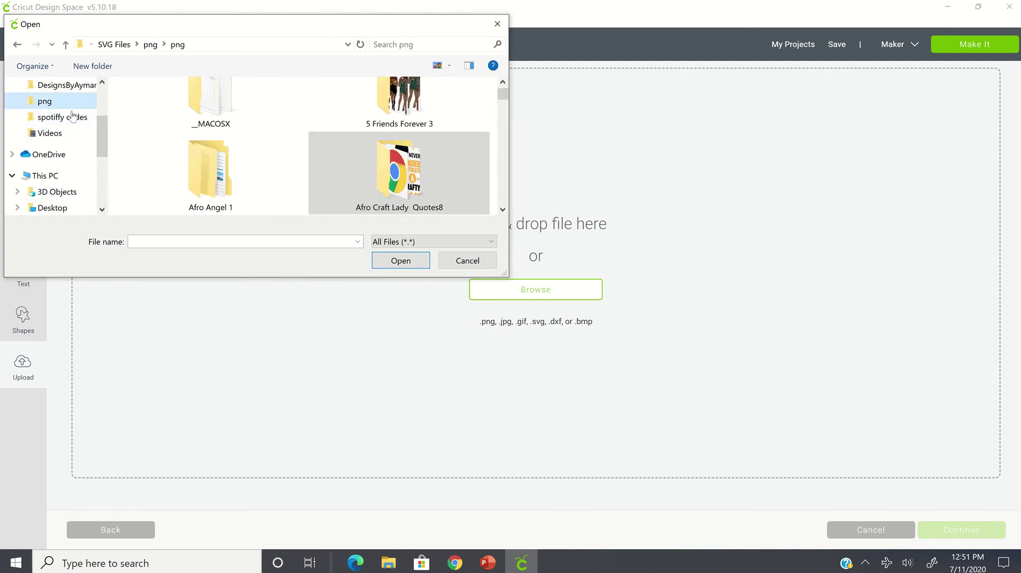
pyautogui.click(419, 44)
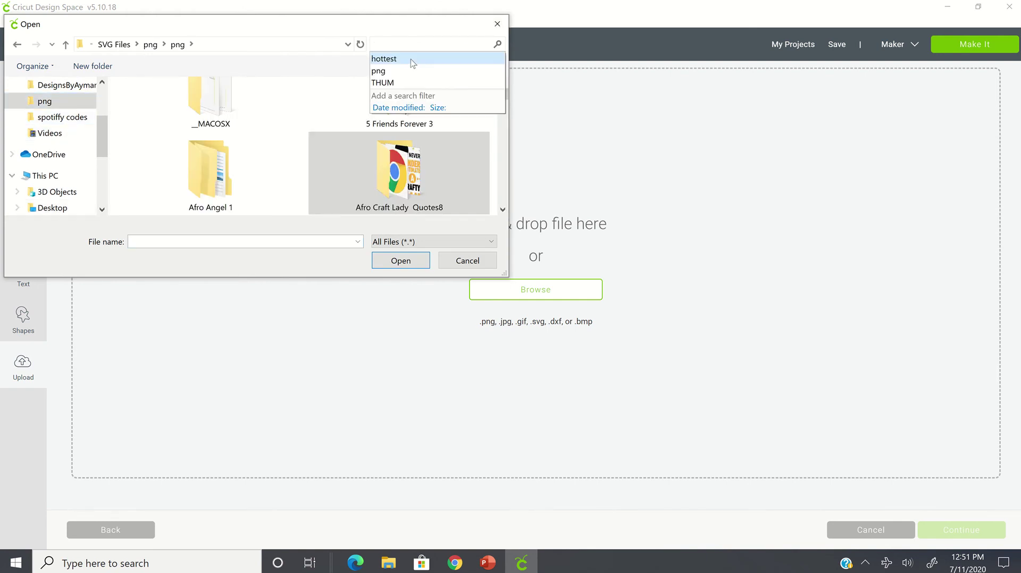
pyautogui.click(411, 59)
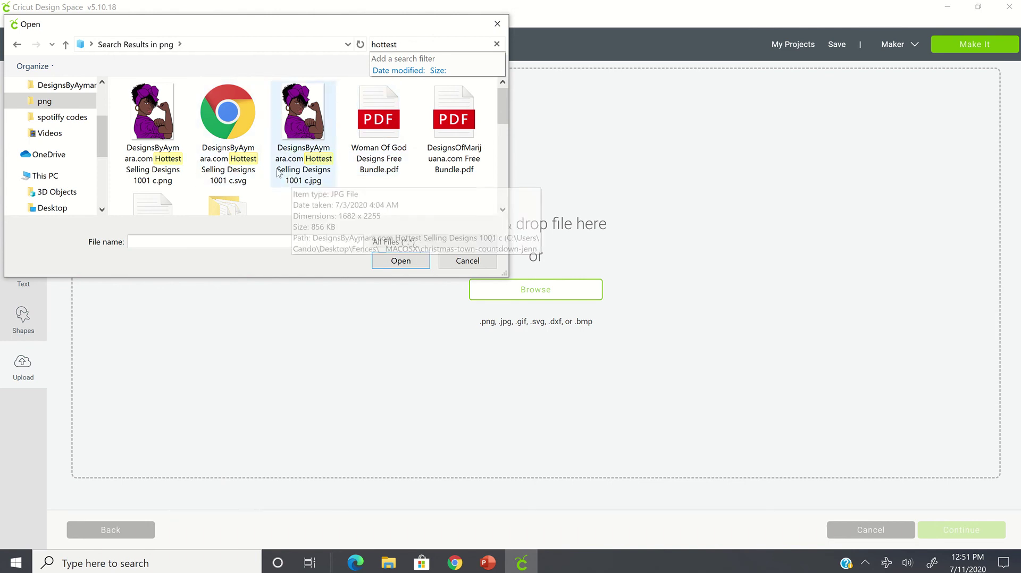
pyautogui.click(240, 173)
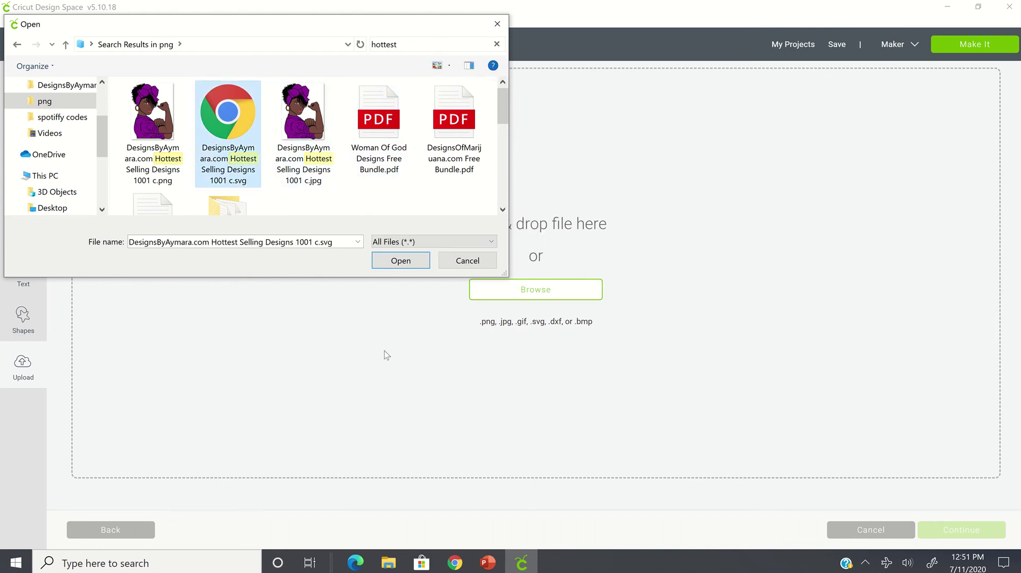
pyautogui.click(401, 260)
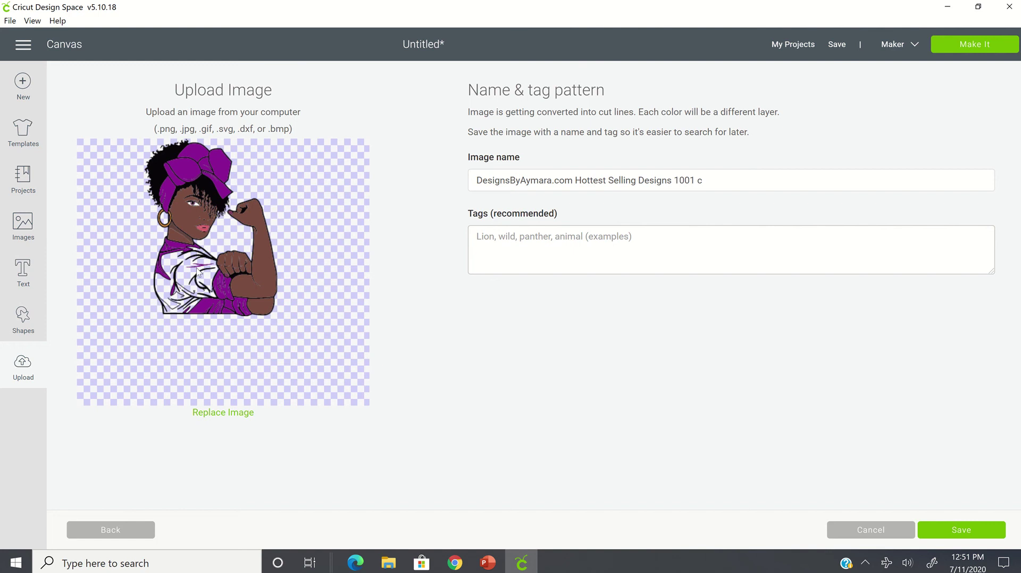
pyautogui.click(961, 532)
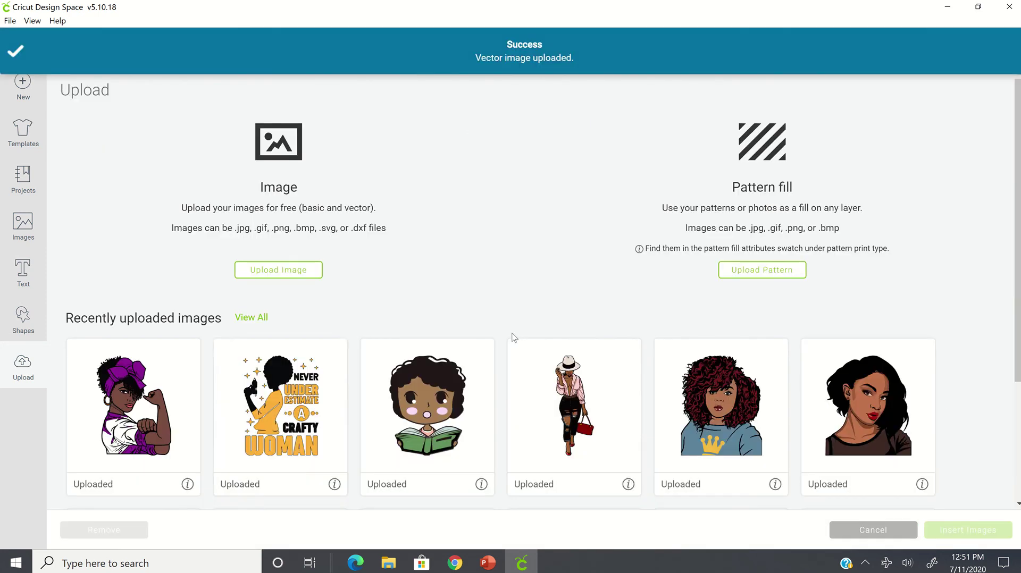
# Step: Insert the uploaded strong lady image on the canvas and, with its proportions unlocked, set its size to 6 by 6 inches
pyautogui.click(189, 447)
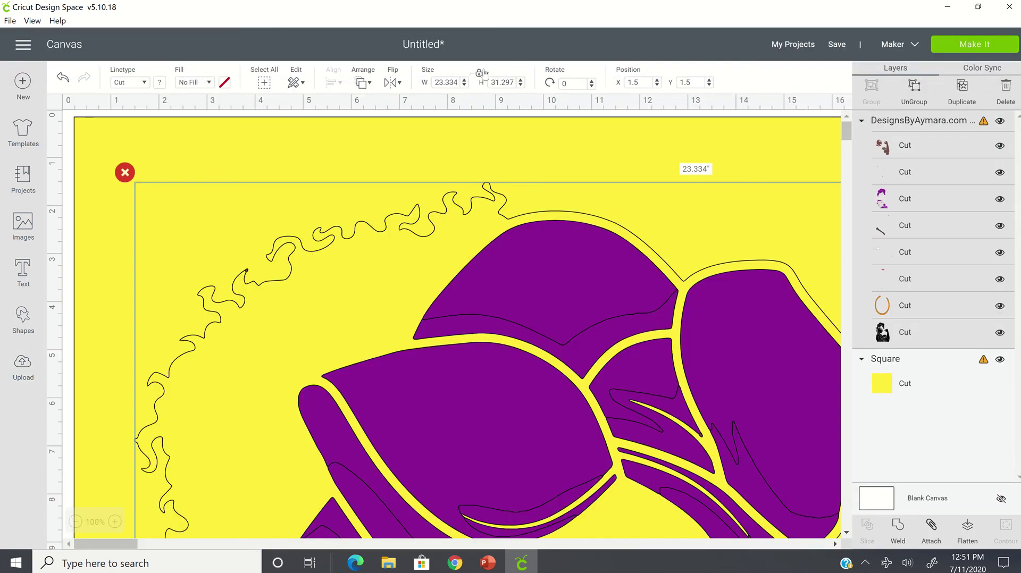
pyautogui.click(434, 83)
pyautogui.write('6')
pyautogui.press('Tab')
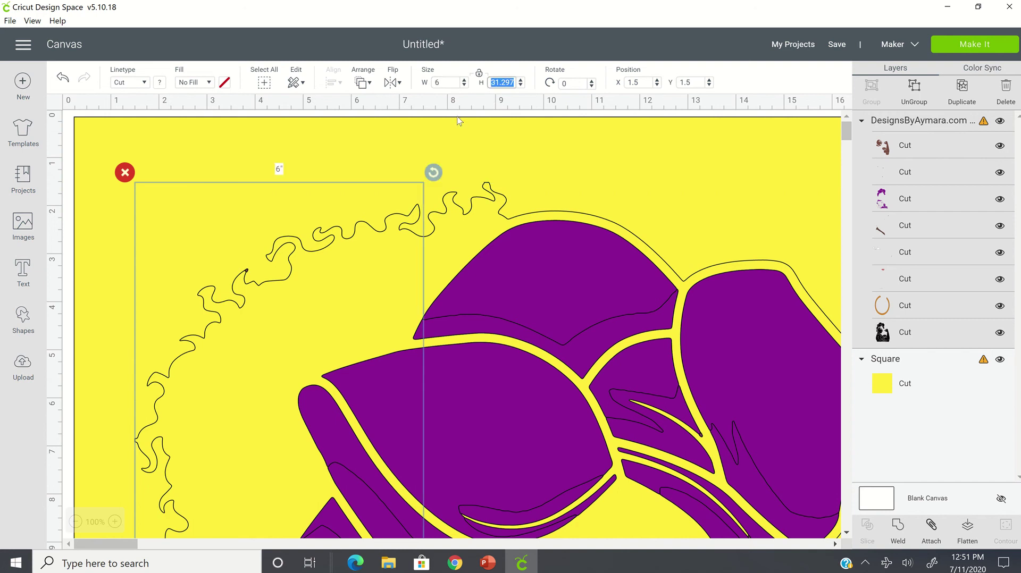
pyautogui.write('6')
pyautogui.press('Tab')
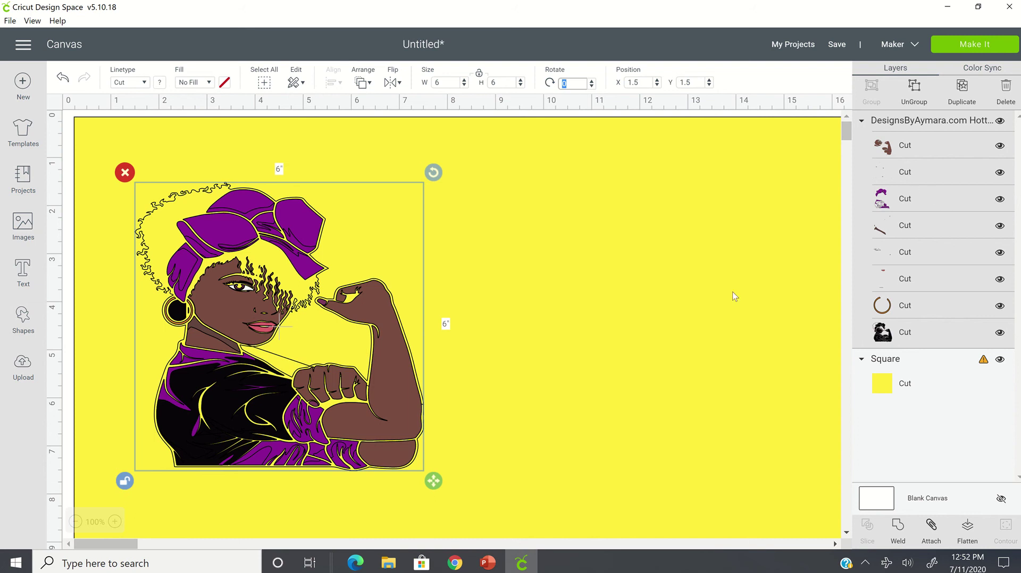
# Step: Set the fill of the strong lady image to Print for all its layers
pyautogui.click(442, 305)
pyautogui.click(230, 280)
pyautogui.click(145, 83)
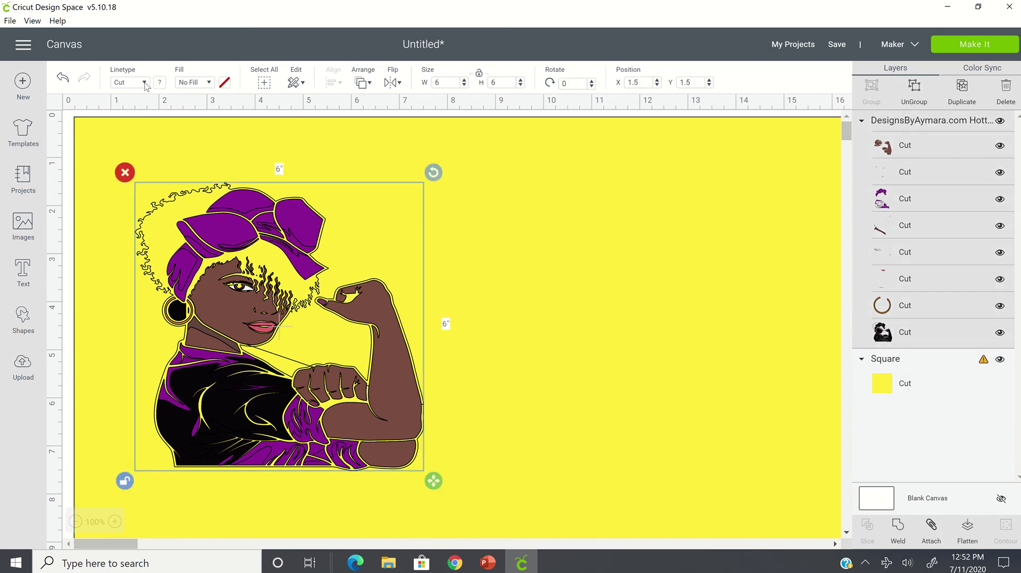
pyautogui.click(208, 84)
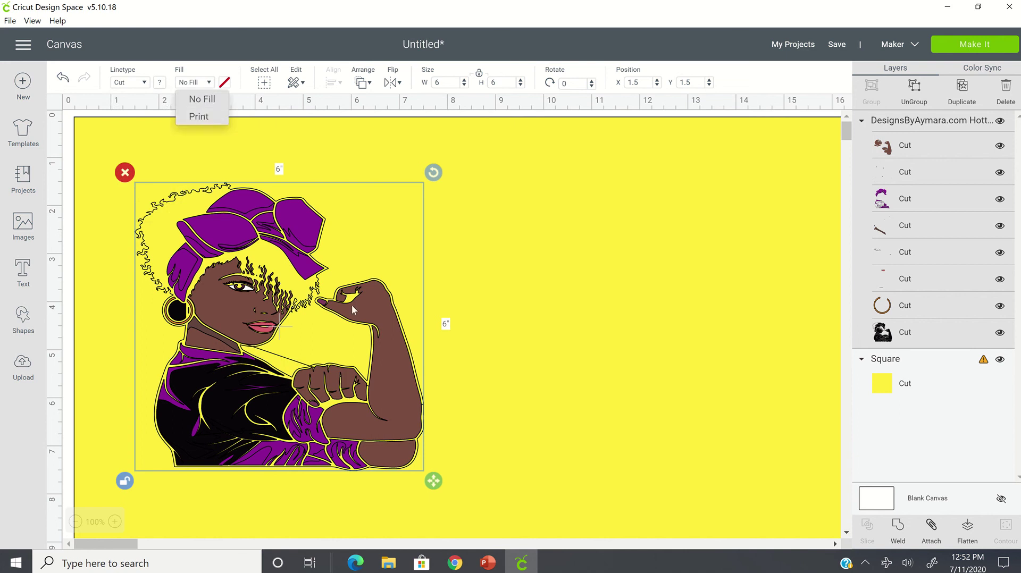
pyautogui.click(201, 116)
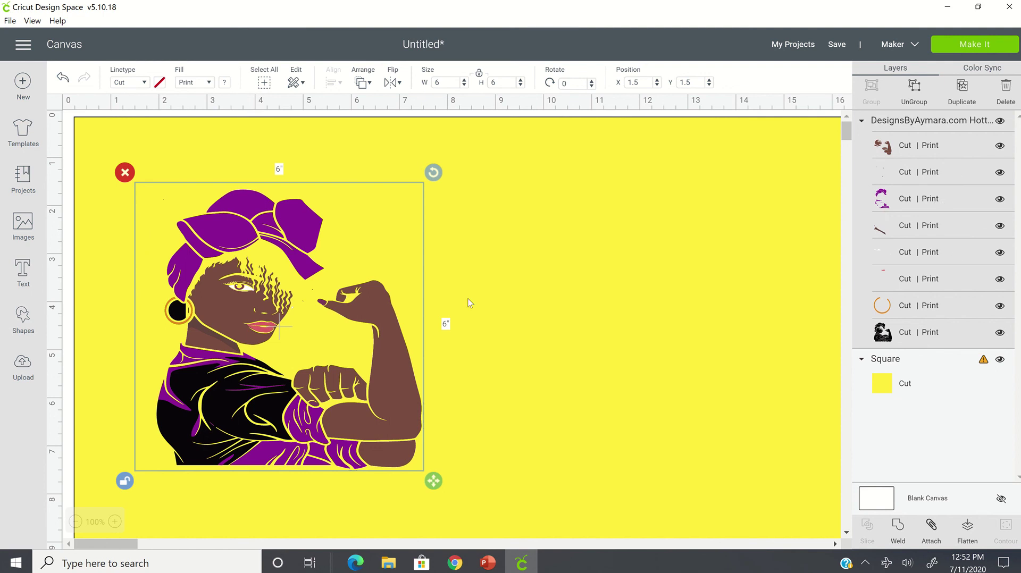
# Step: Move the strong lady image on the yellow square to about X 2.5, Y 1.5
pyautogui.click(468, 323)
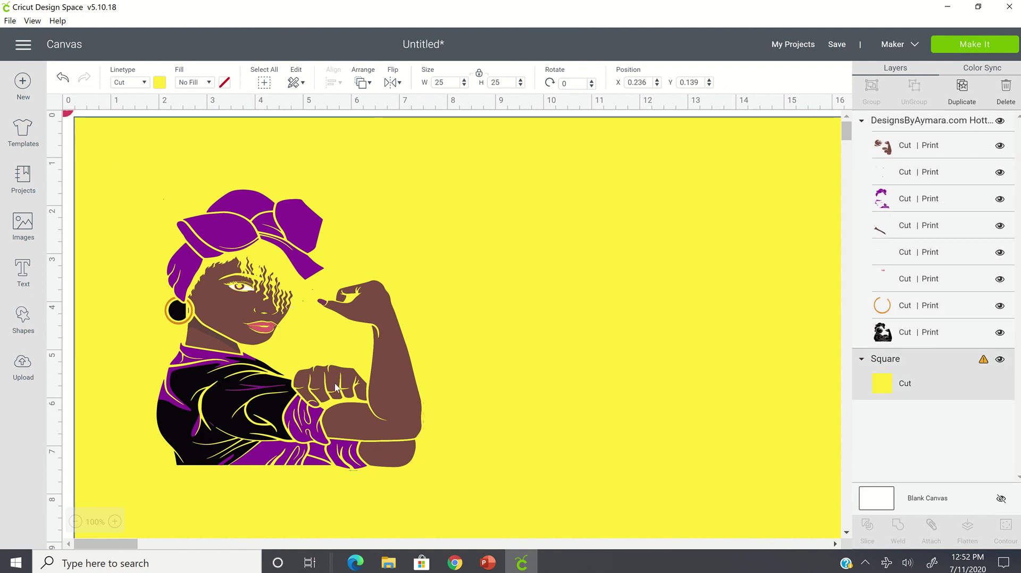
pyautogui.click(336, 388)
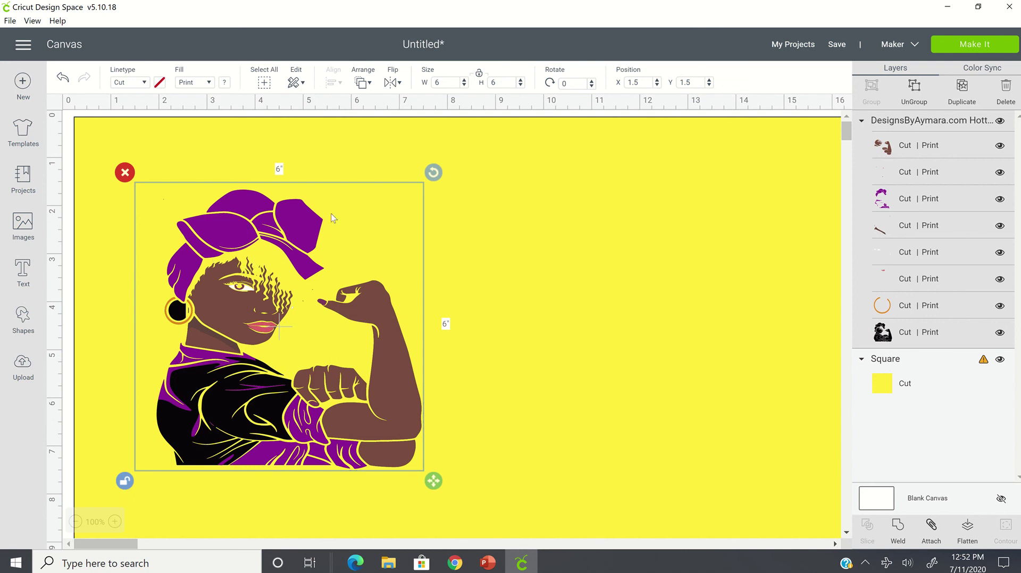
pyautogui.moveTo(333, 218); pyautogui.dragTo(298, 225)
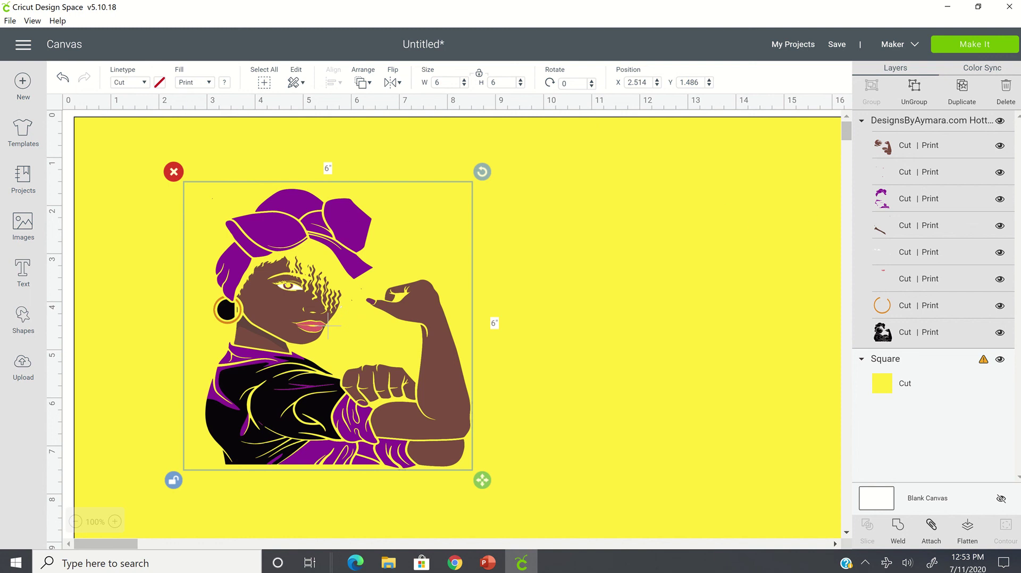
# Step: Change the yellow background square's material color to bright red
pyautogui.click(891, 396)
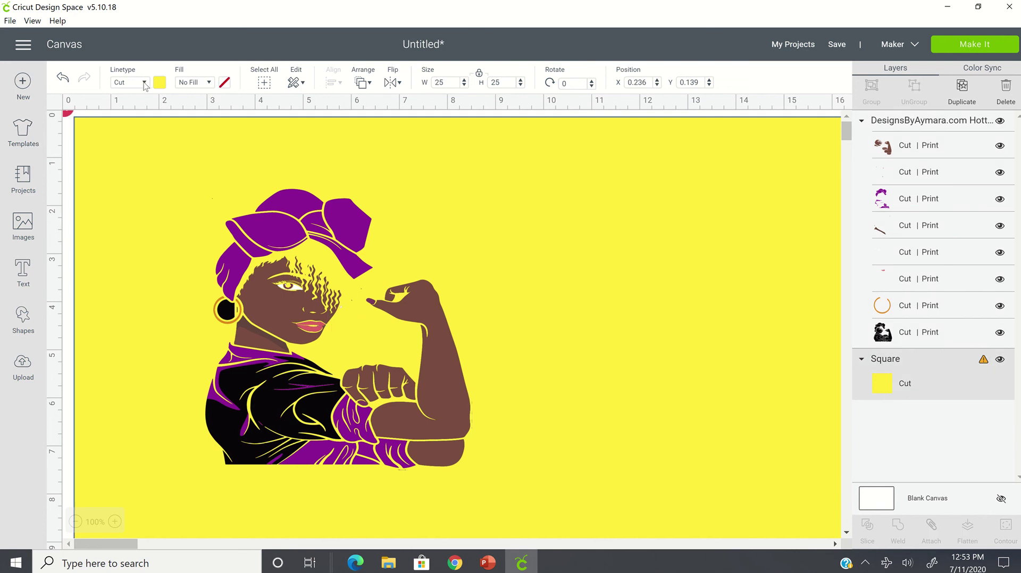
pyautogui.click(159, 82)
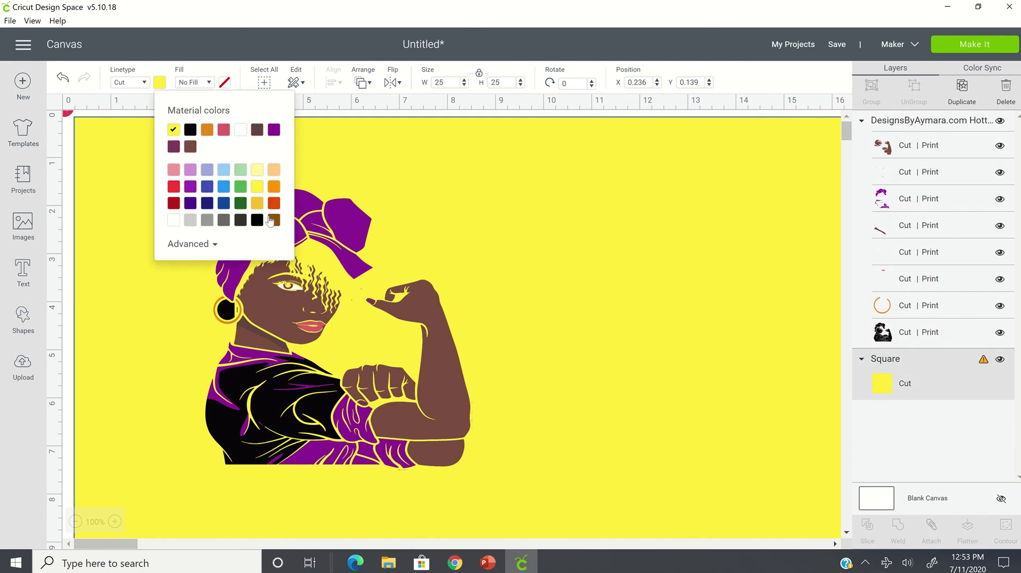
pyautogui.click(173, 187)
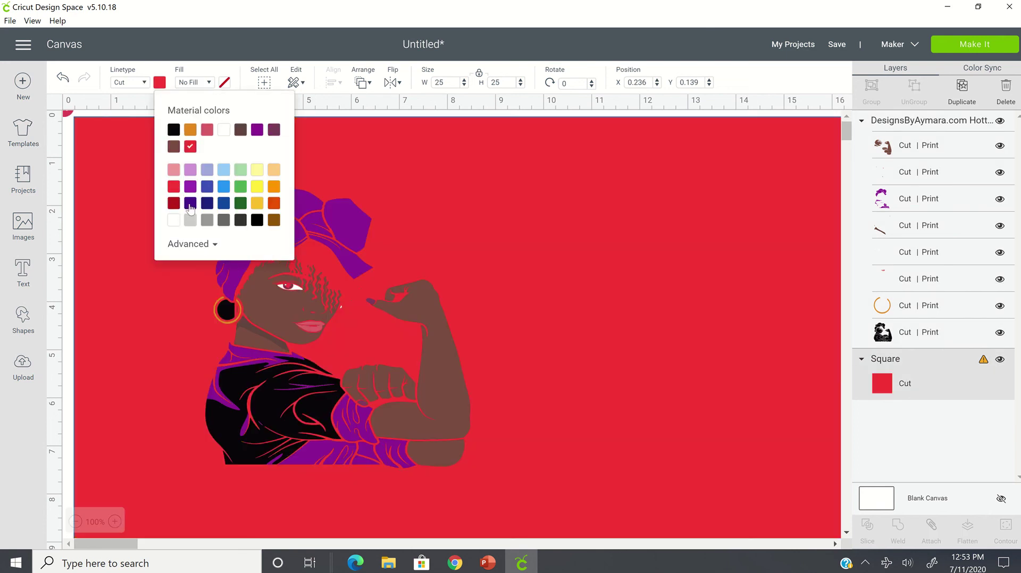
pyautogui.click(611, 315)
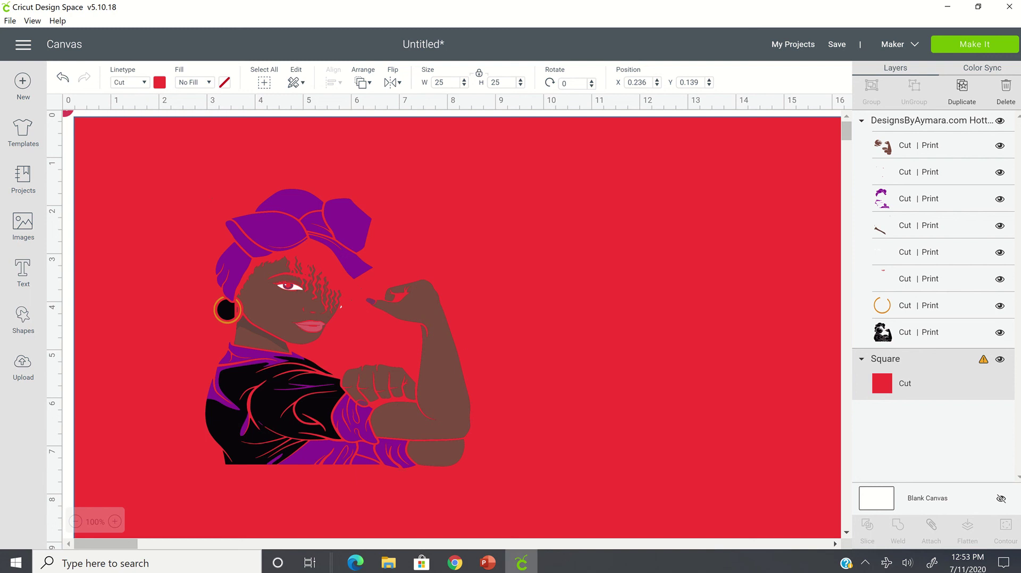
# Step: Delete the SVG version of the strong lady image from the canvas, keeping the background square
pyautogui.moveTo(456, 566)
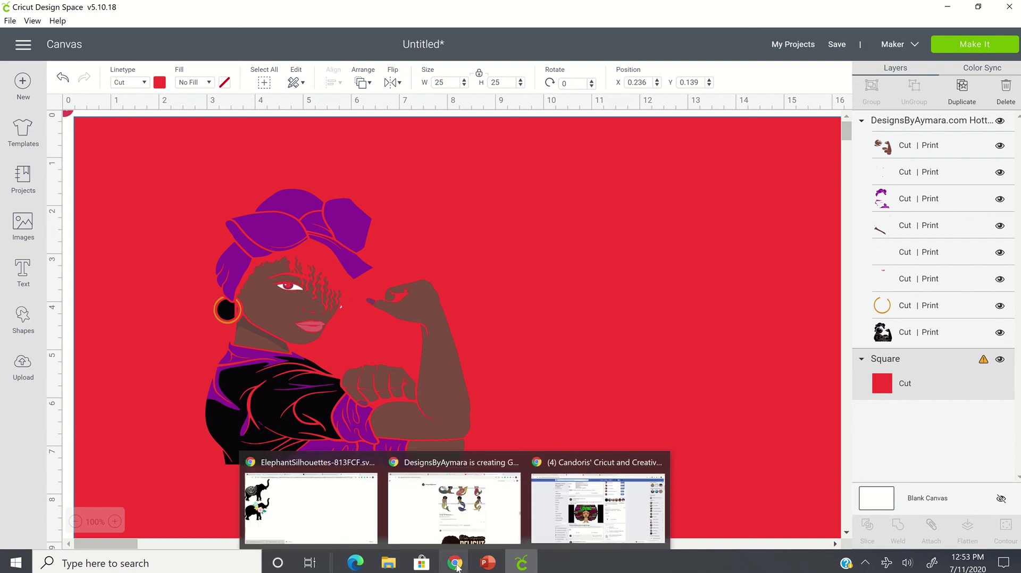
pyautogui.click(329, 252)
pyautogui.click(173, 172)
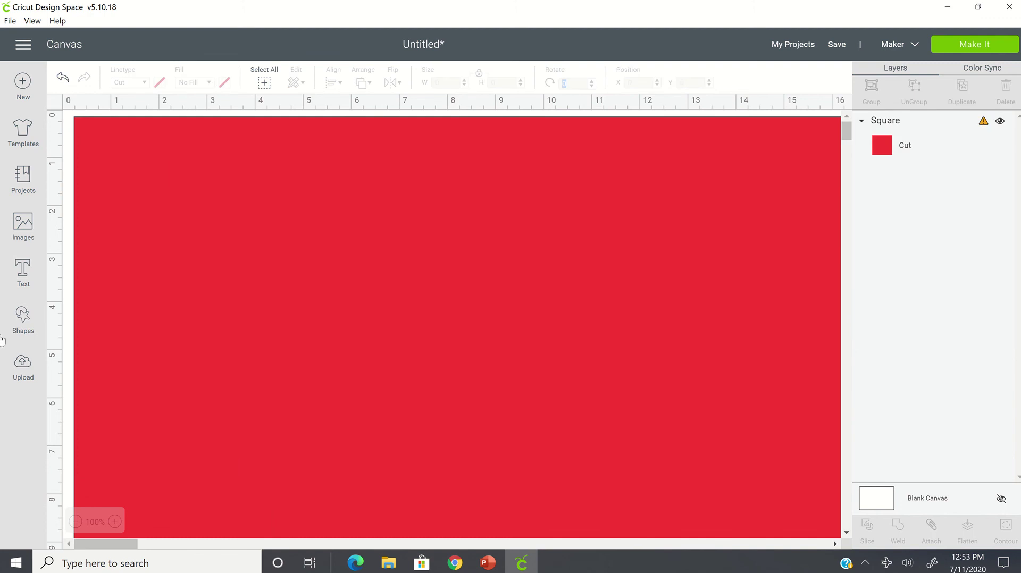
# Step: Upload "DesignsByAymara.com Hottest Selling Designs 1001 c.png" as a Complex image and insert it on the canvas
pyautogui.click(23, 367)
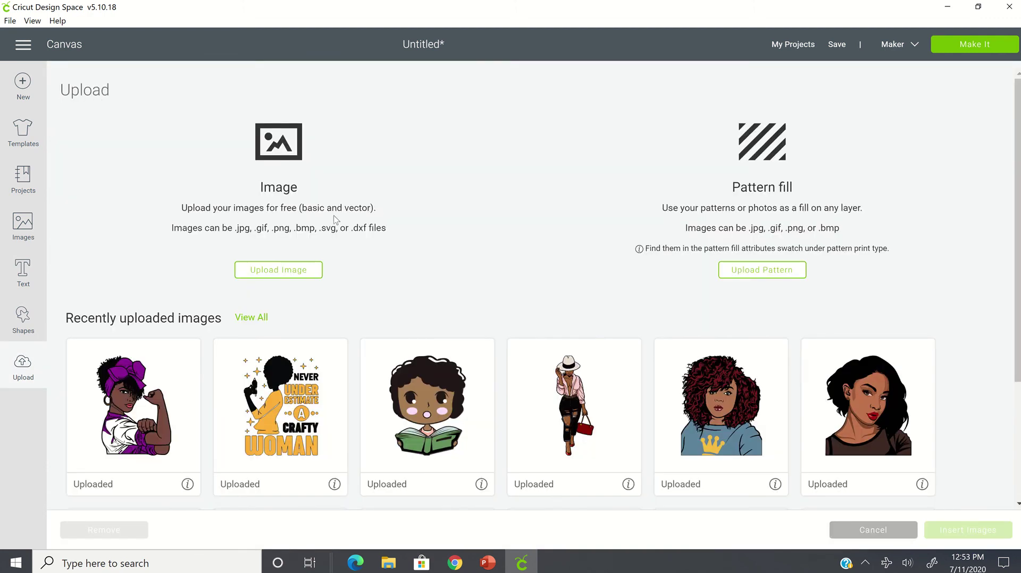
pyautogui.click(304, 272)
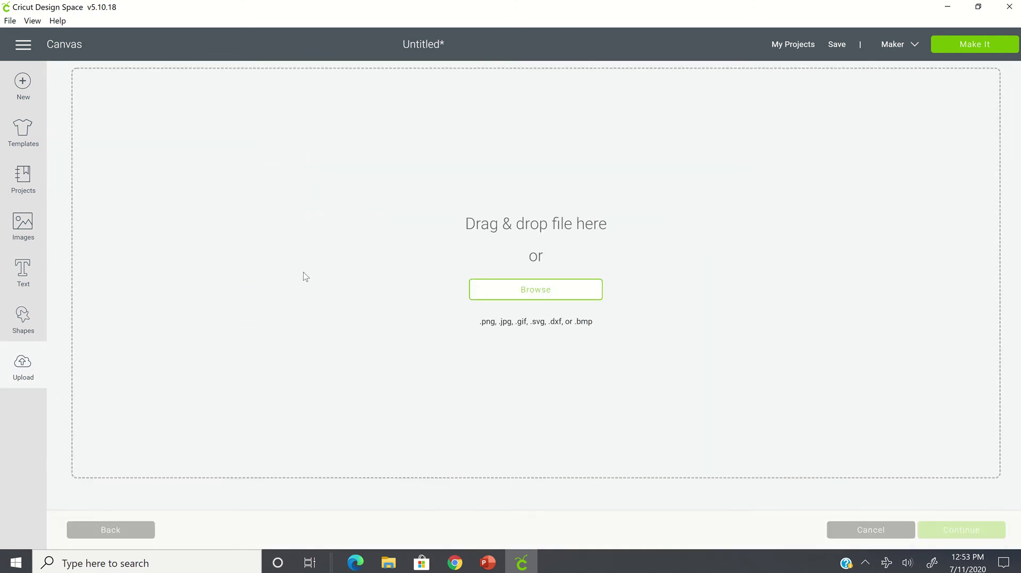
pyautogui.click(314, 228)
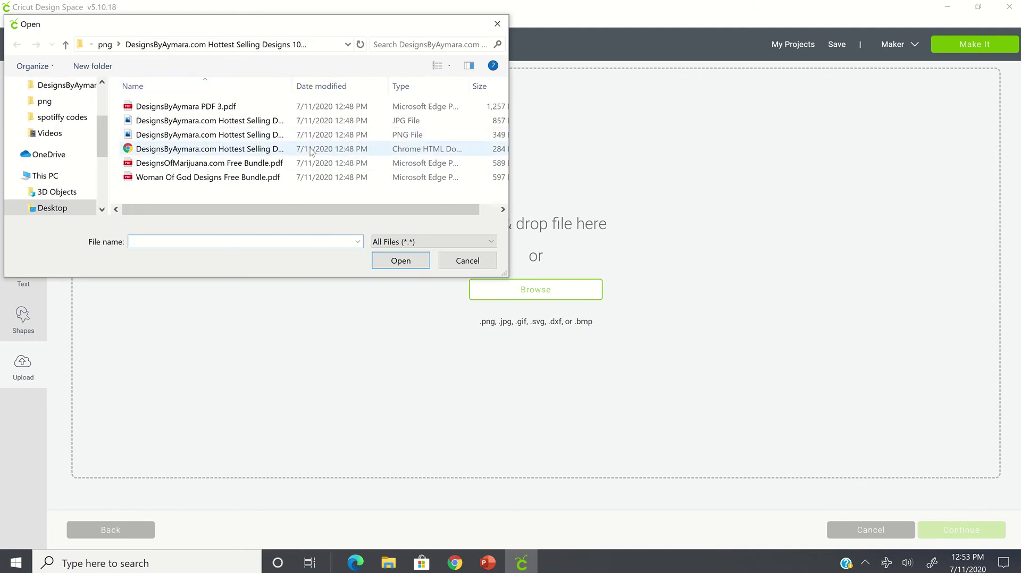
pyautogui.click(426, 136)
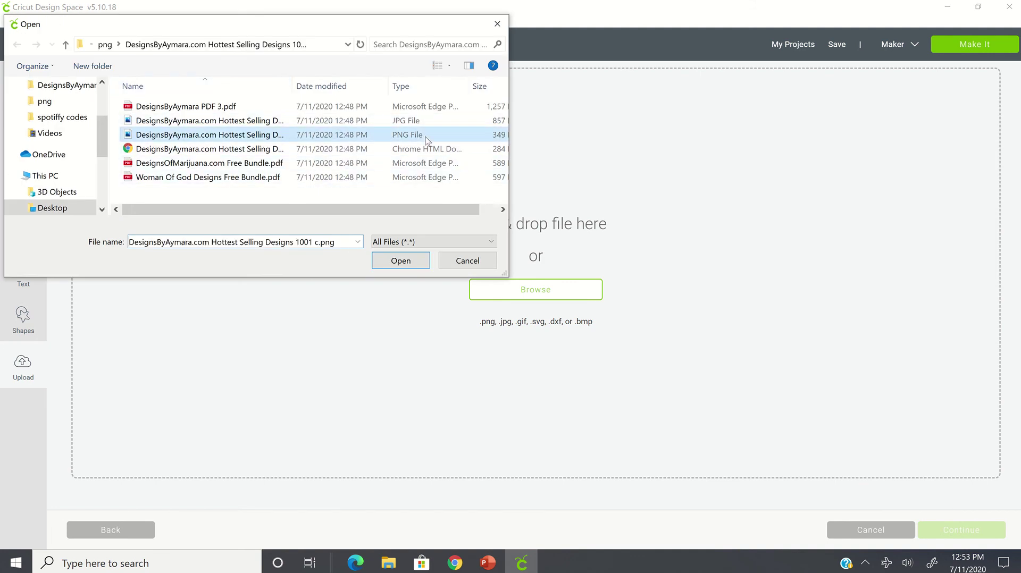
pyautogui.click(419, 261)
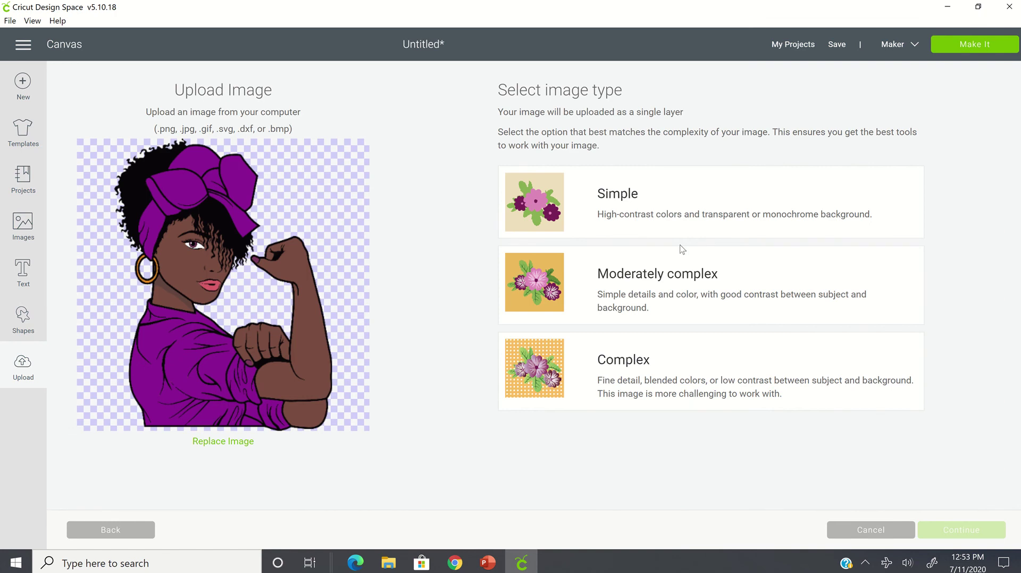
pyautogui.click(548, 383)
pyautogui.click(946, 530)
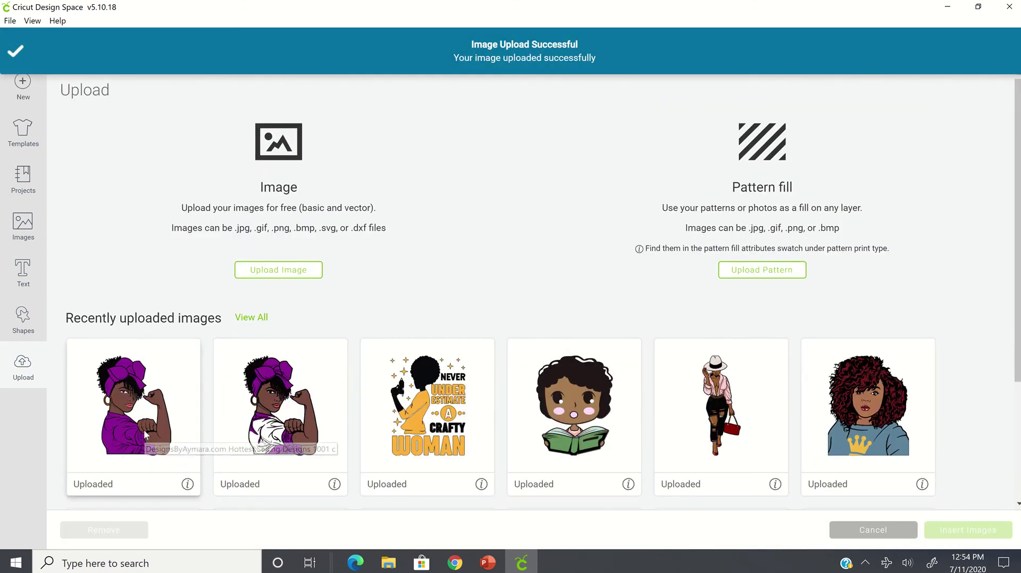
pyautogui.click(133, 404)
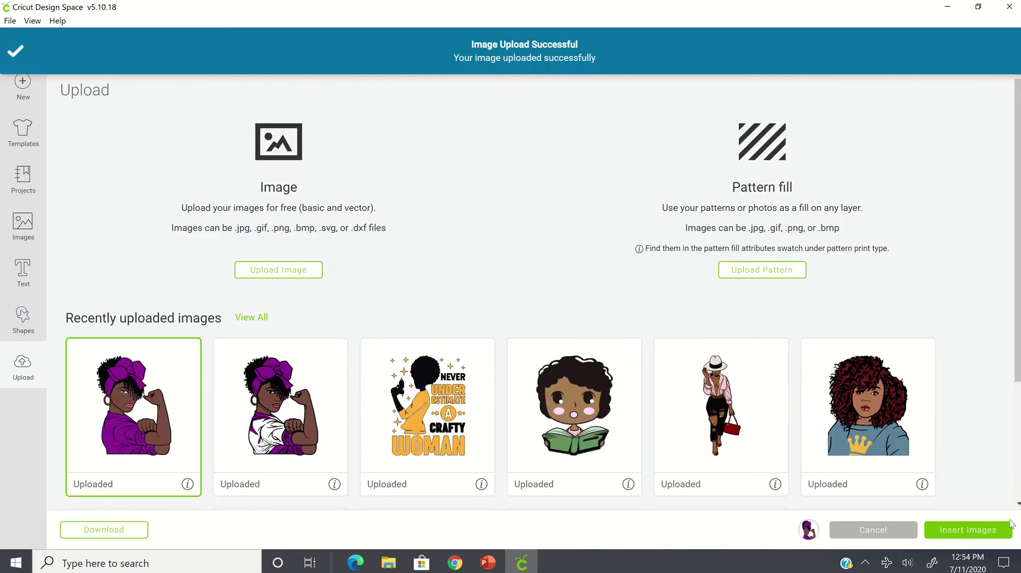
pyautogui.click(966, 530)
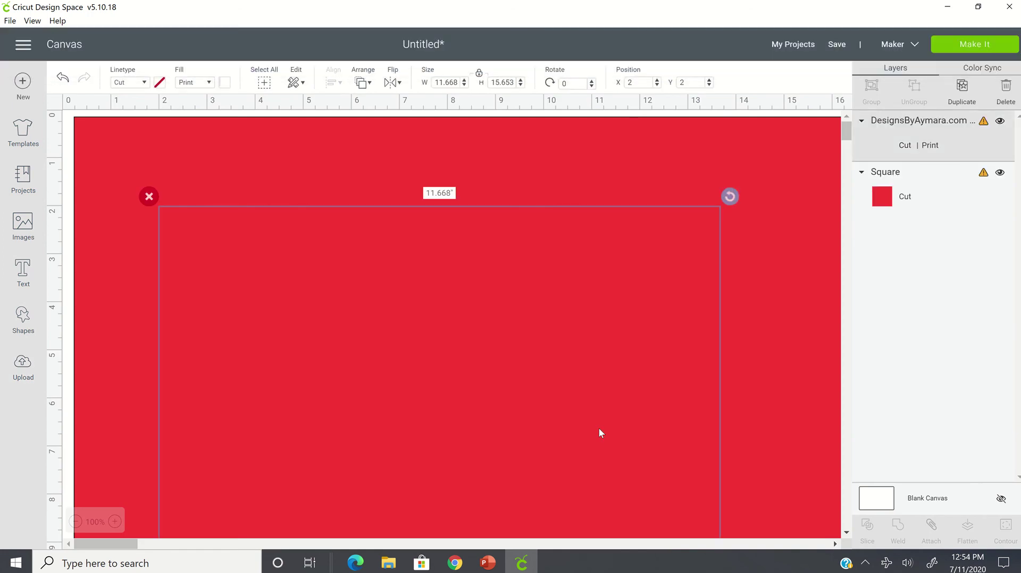
# Step: Examine the inserted PNG strong lady image from hair to sleeves against the red square
pyautogui.scroll(-5, 525, 379)
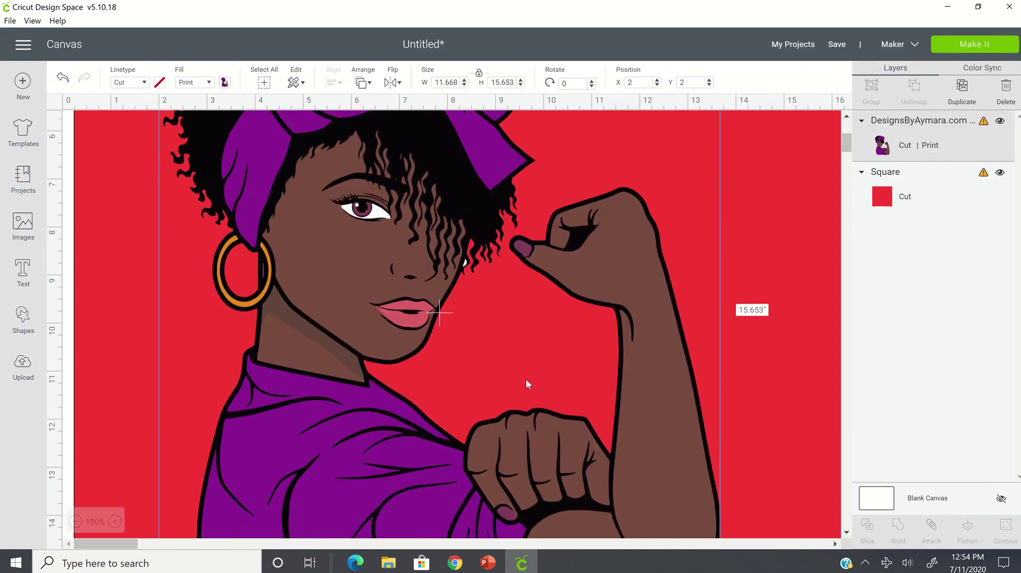
pyautogui.scroll(-7, 526, 381)
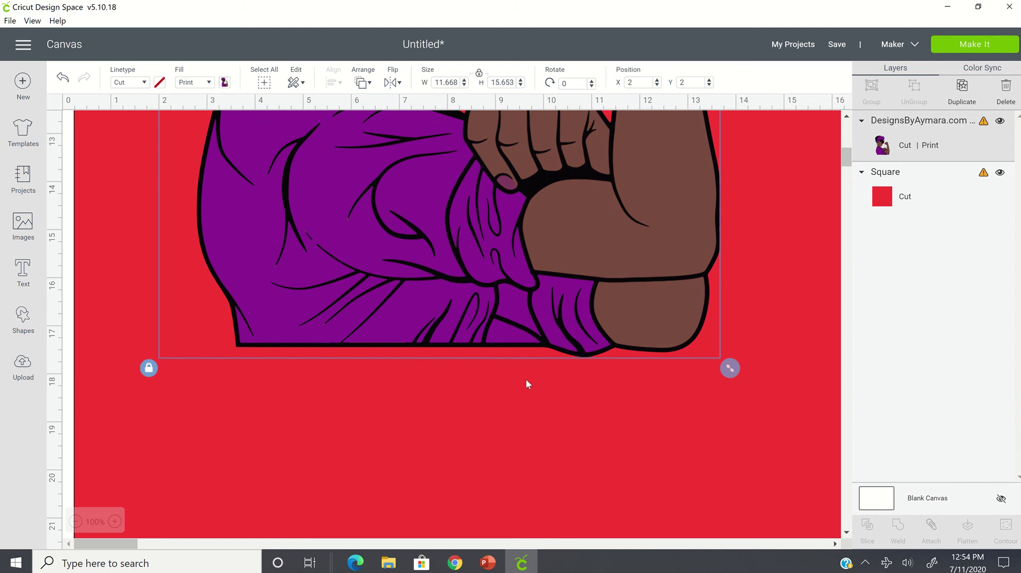
pyautogui.scroll(13, 527, 384)
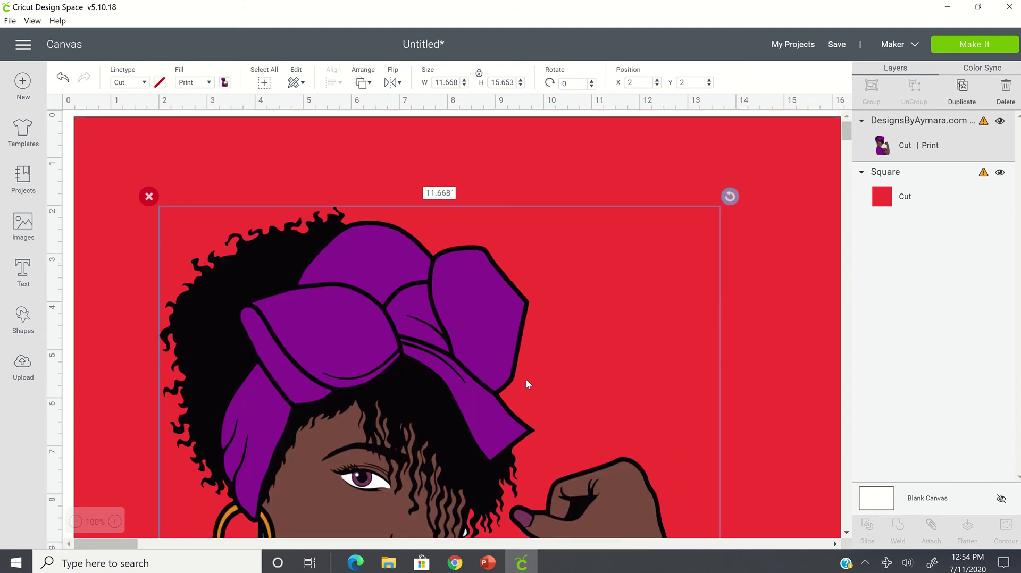
pyautogui.scroll(-5, 526, 381)
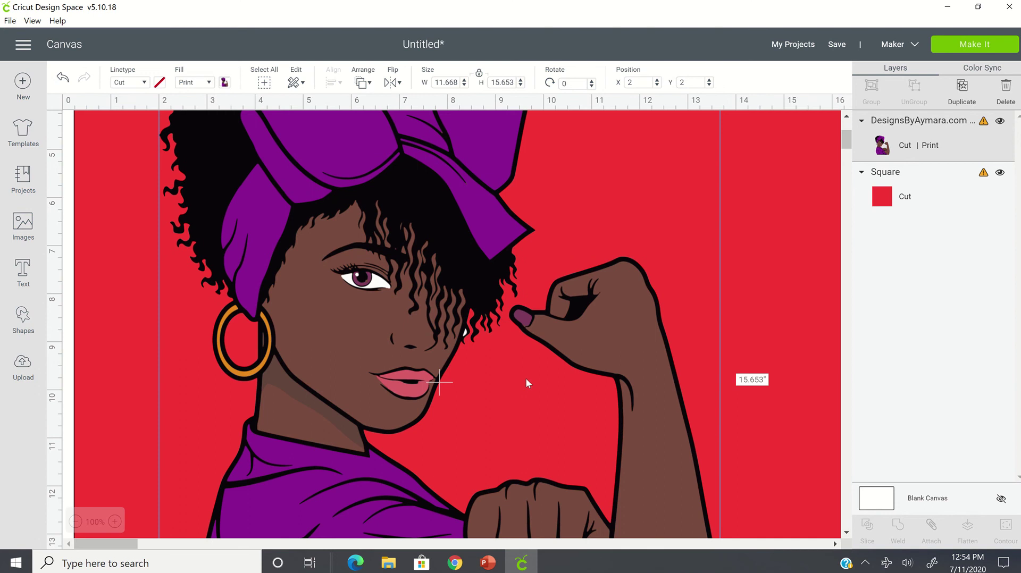
pyautogui.scroll(-8, 526, 381)
pyautogui.scroll(5, 527, 382)
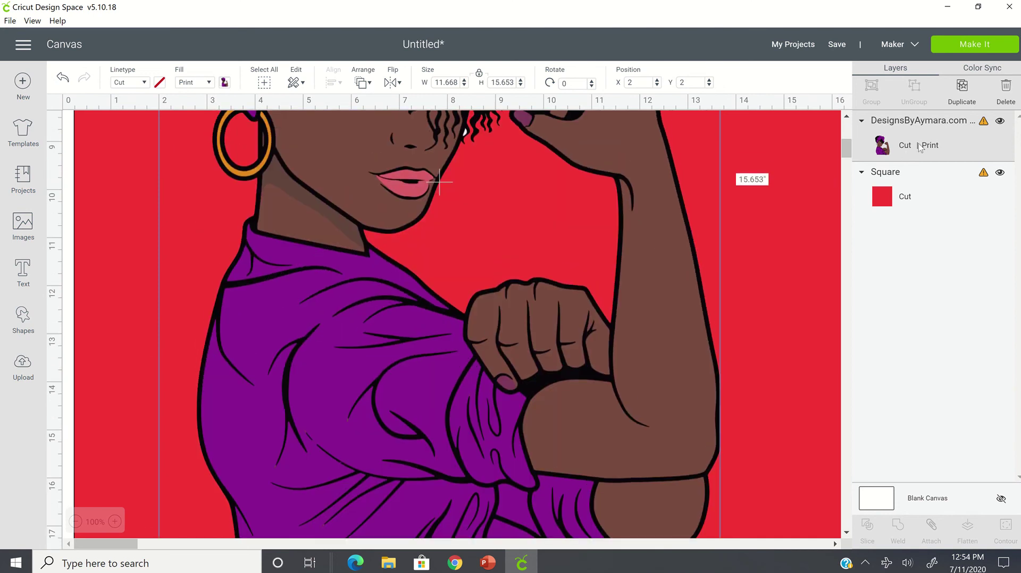
pyautogui.scroll(8, 535, 378)
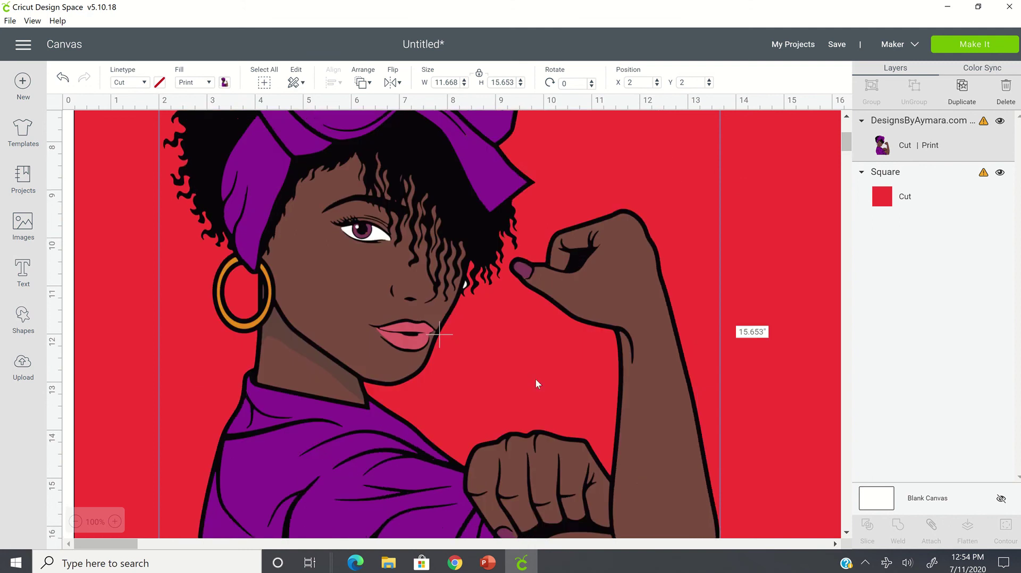